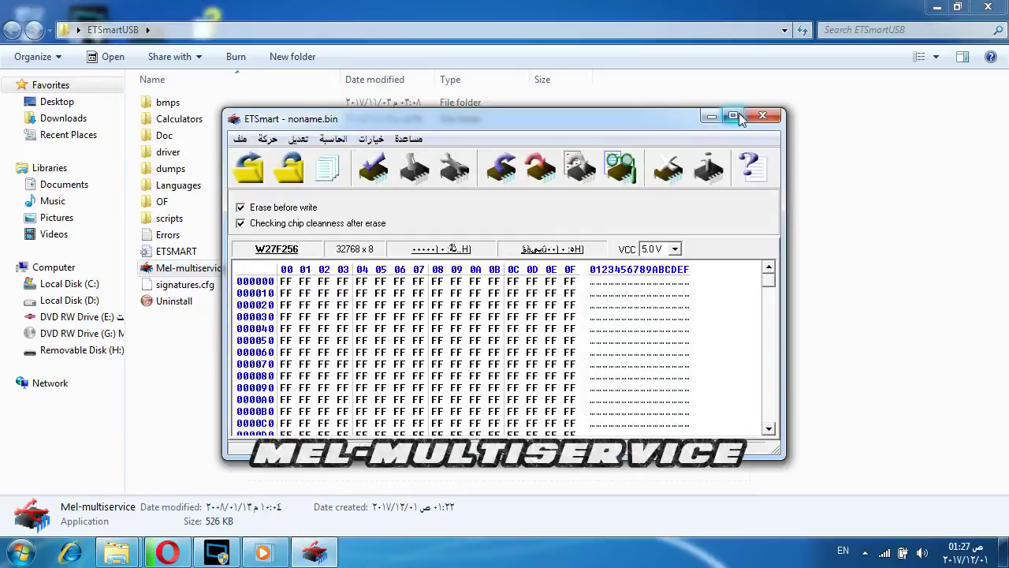
Maximize the chip programmer window.
left_click(732, 116)
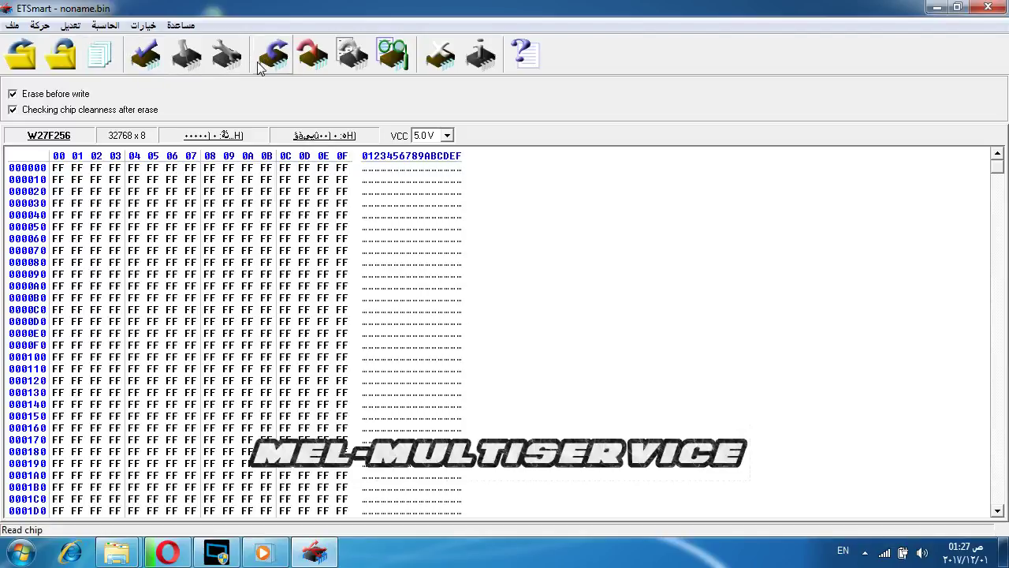
left_click(12, 26)
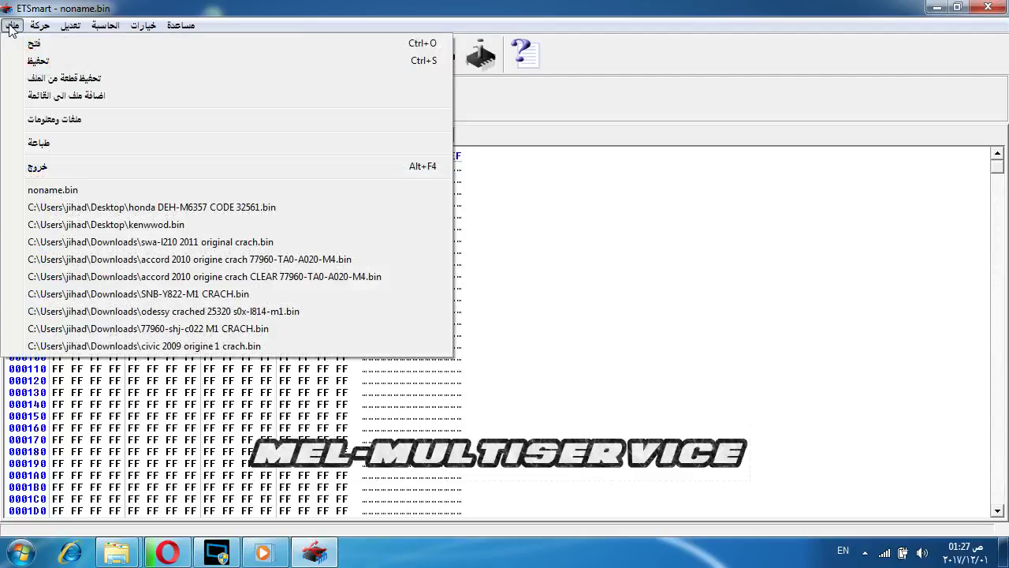
left_click(70, 28)
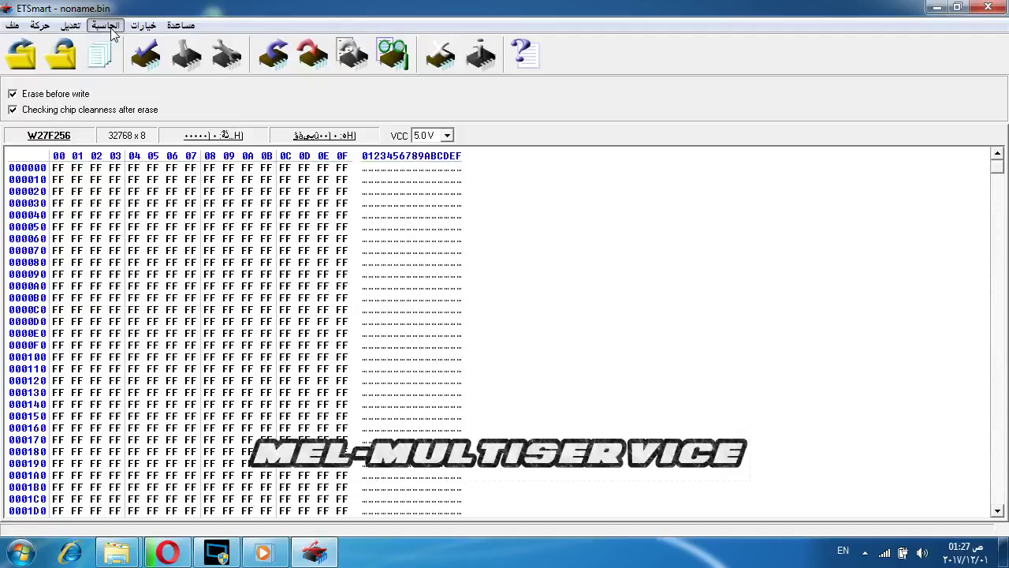
Open the Honda DEH-M6357ZH radio code calculator, review its code field and radio information, and close it.
left_click(112, 28)
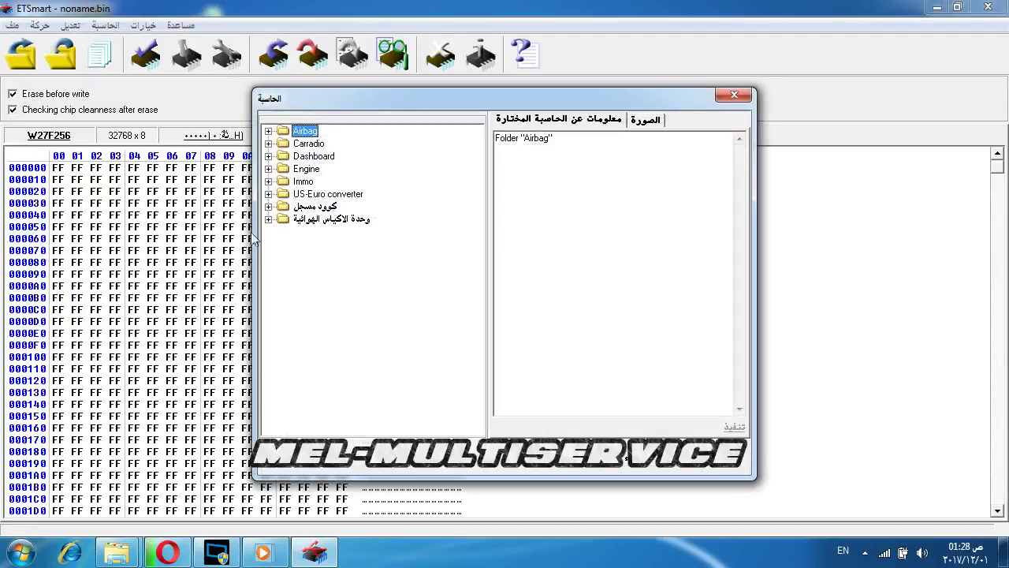
left_click(268, 206)
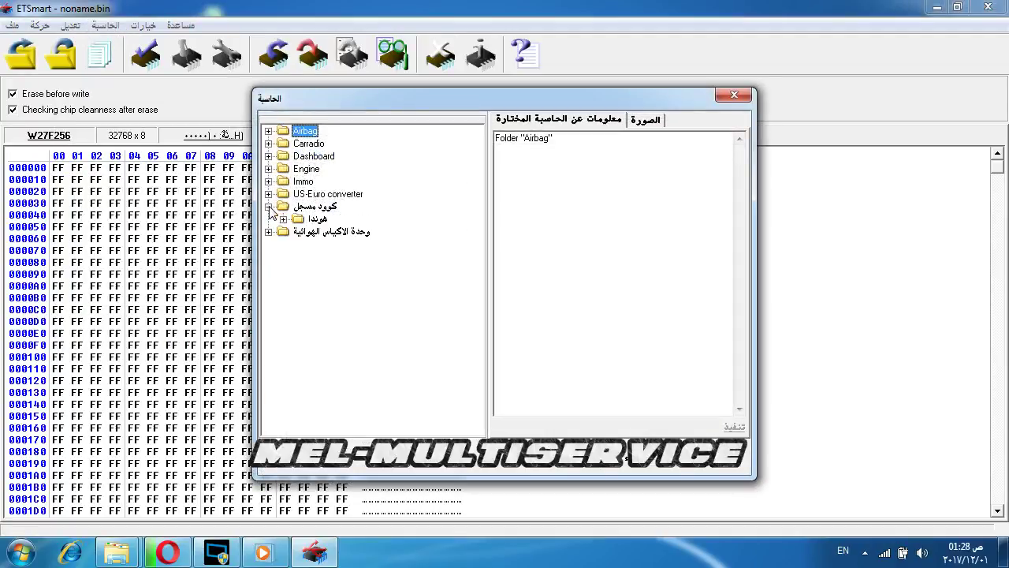
left_click(283, 220)
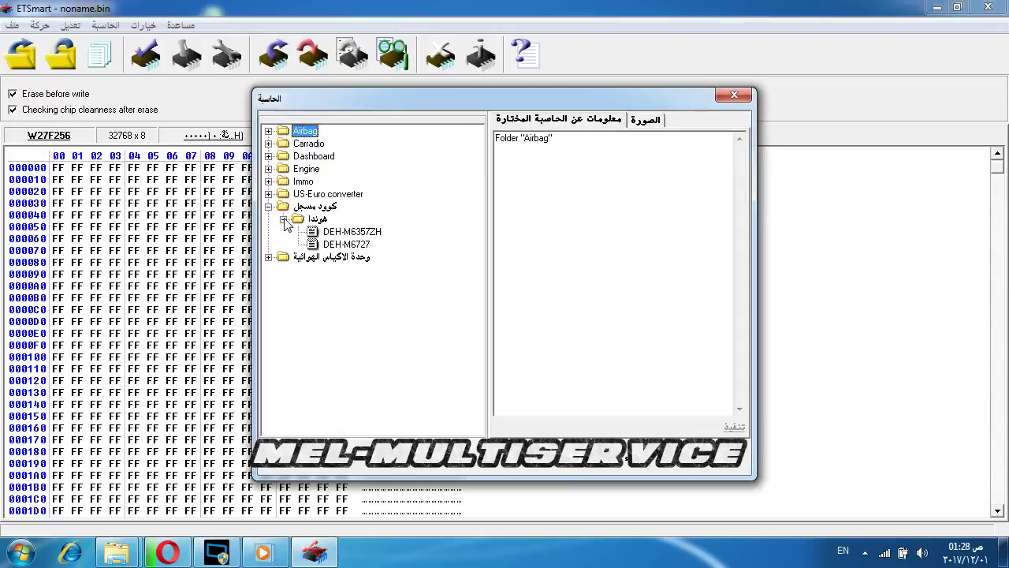
left_click(340, 232)
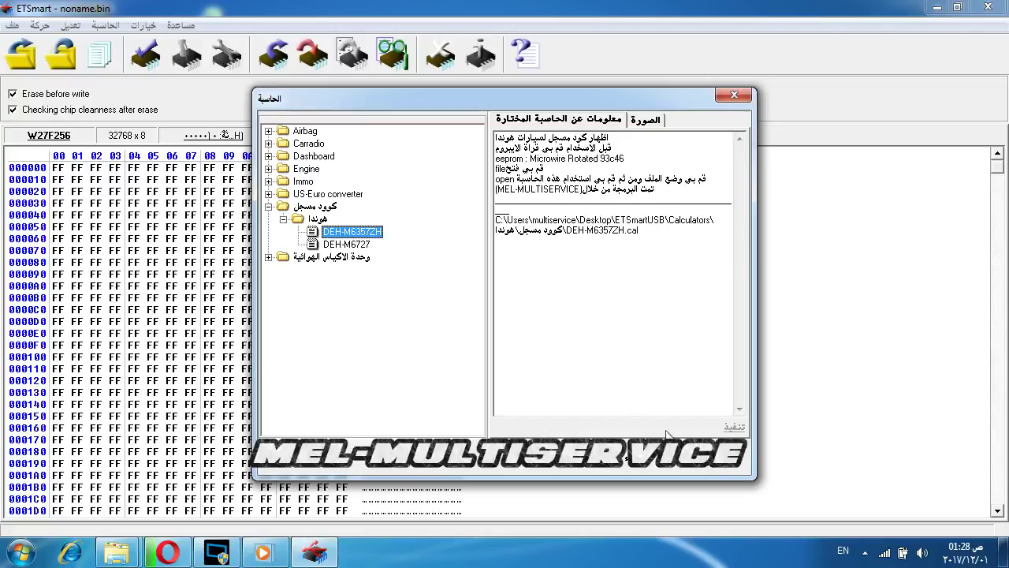
left_click(734, 426)
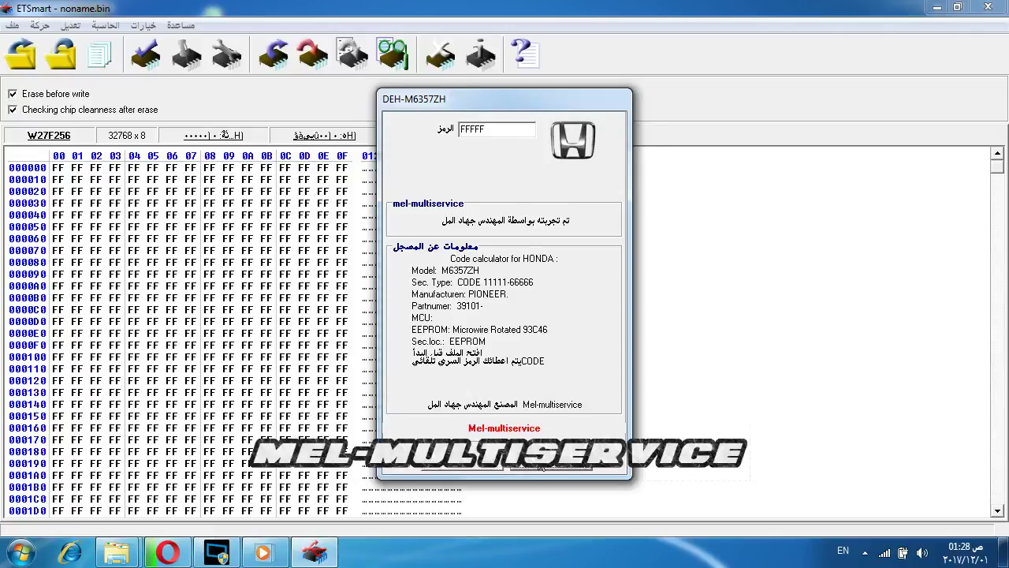
left_click(541, 466)
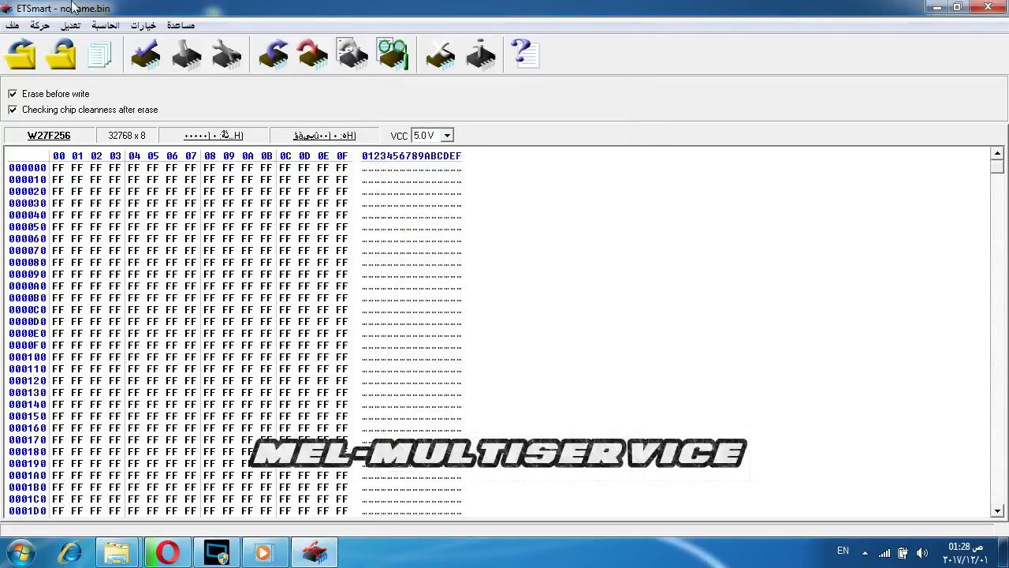
Open the Honda airbag calculator 77960-TA0-A020-M4, read its description, and close it.
left_click(118, 25)
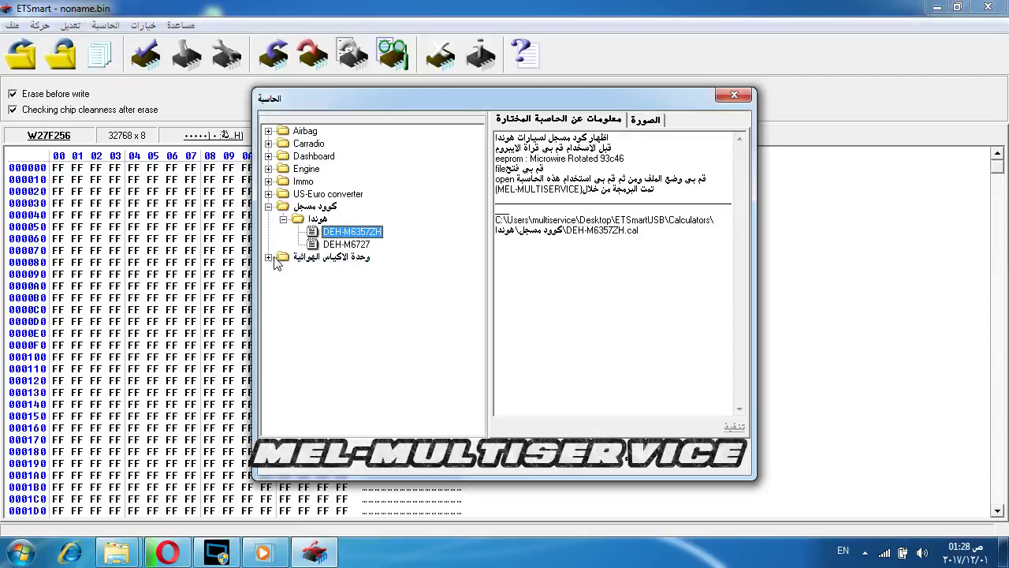
left_click(269, 258)
left_click(284, 269)
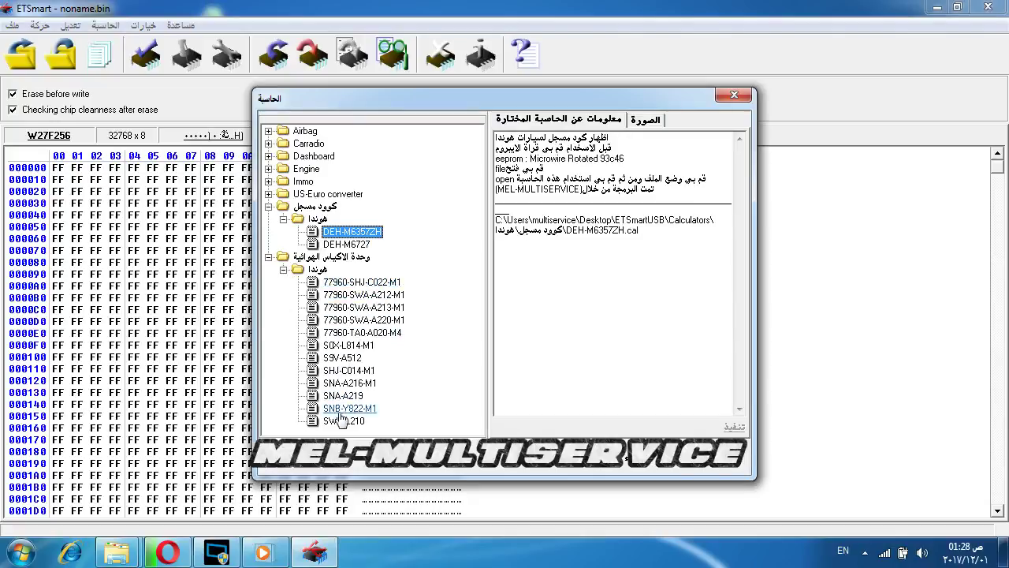
left_click(354, 332)
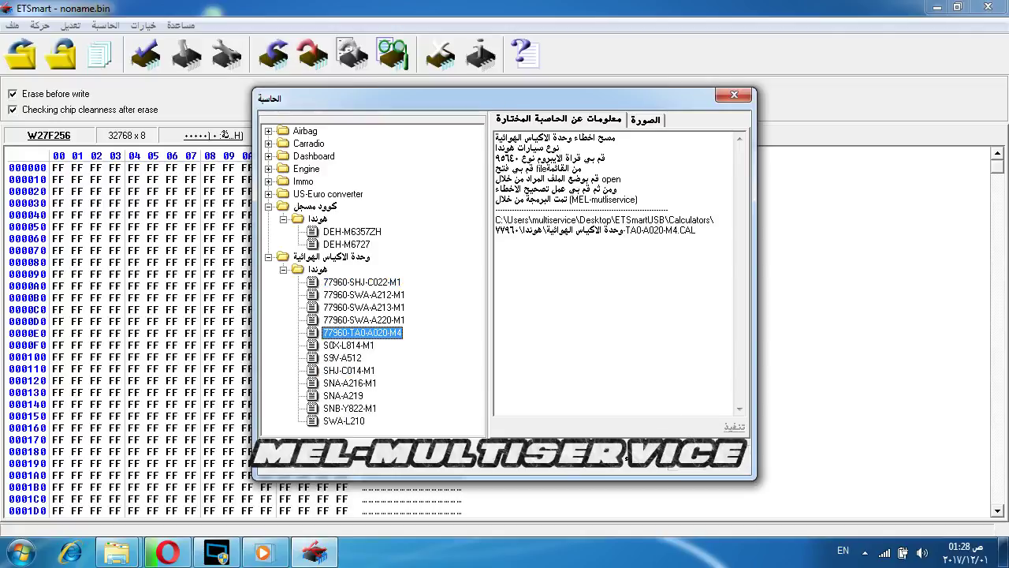
left_click(734, 426)
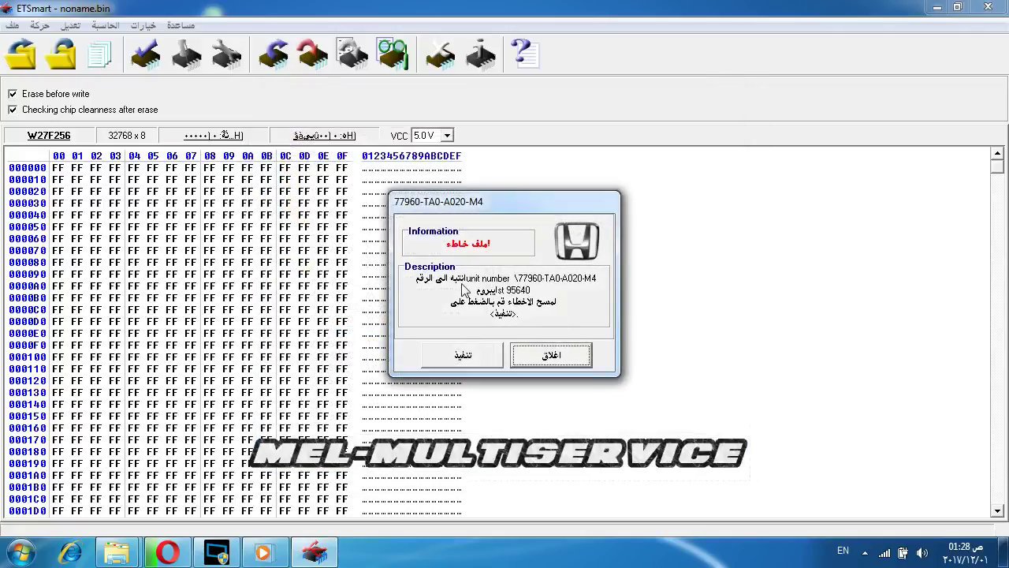
left_click(530, 356)
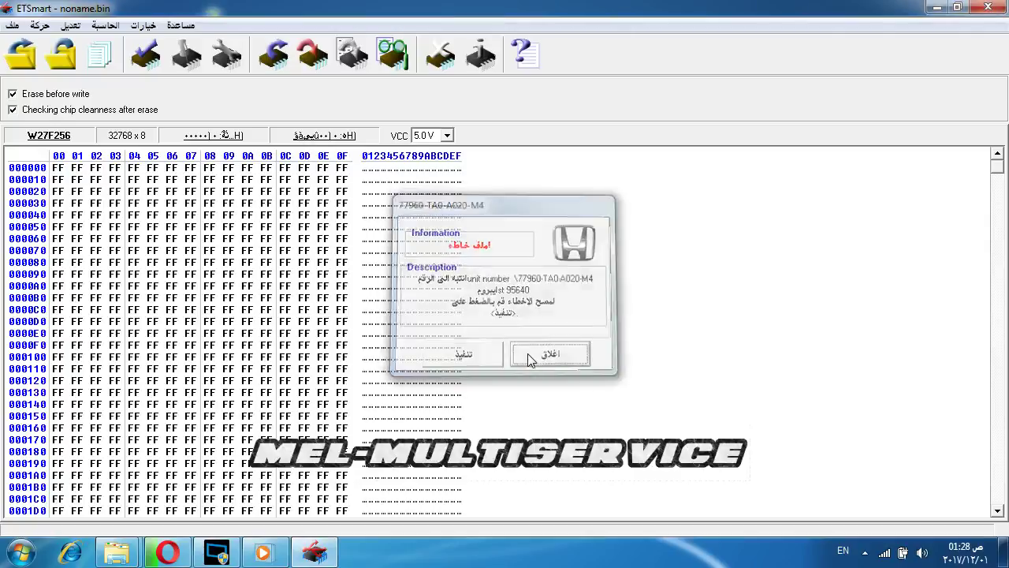
Read the DEH-M6727 calculator's information, and reopen and close the DEH-M6357ZH radio code calculator.
left_click(102, 29)
left_click(343, 244)
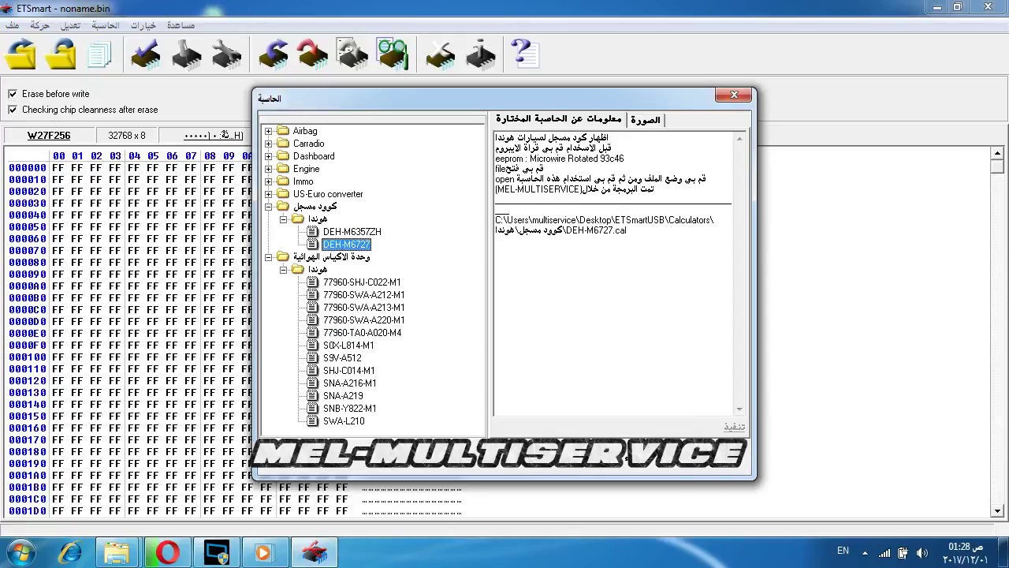
double_click(352, 232)
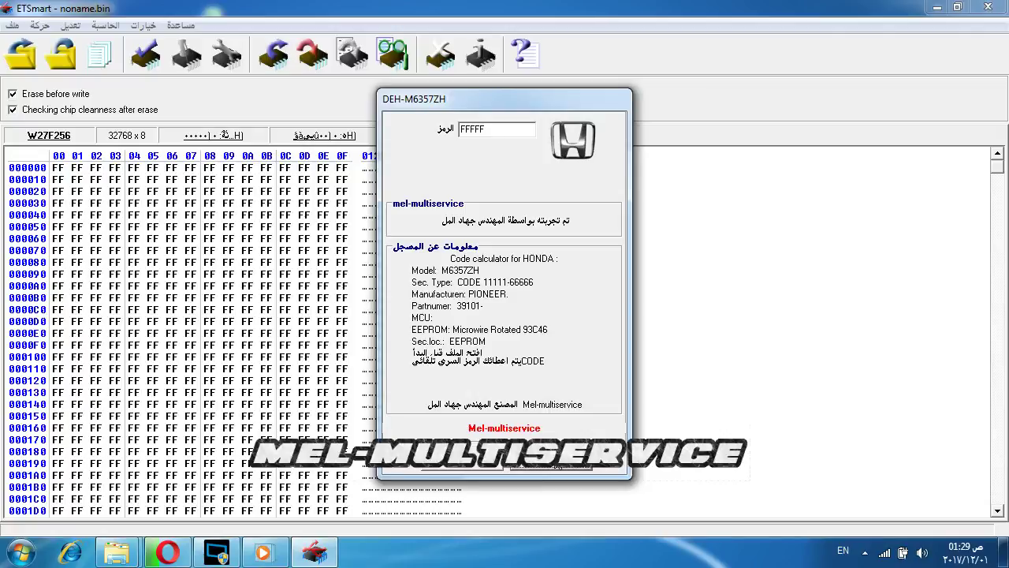
left_click(550, 465)
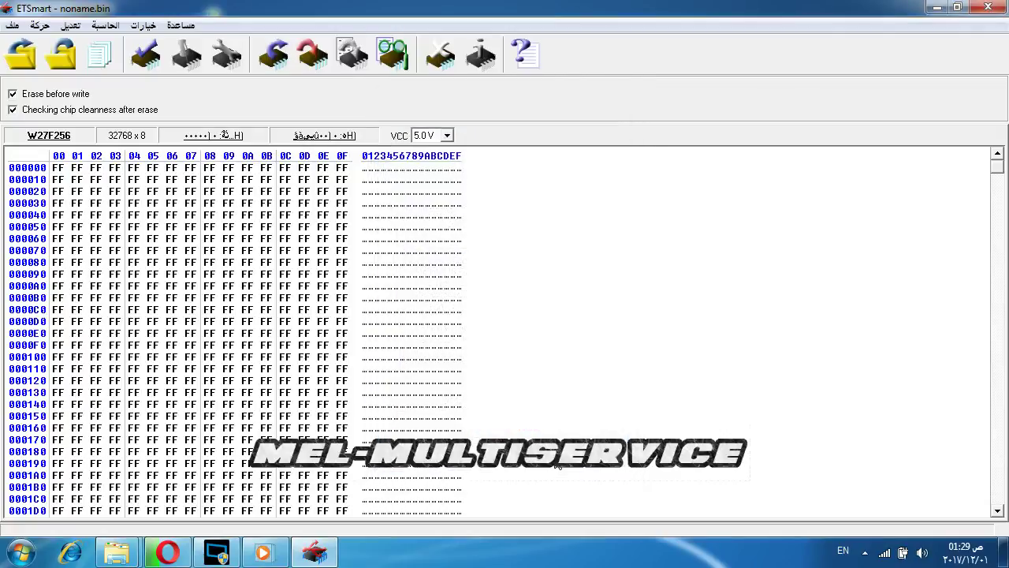
left_click(107, 26)
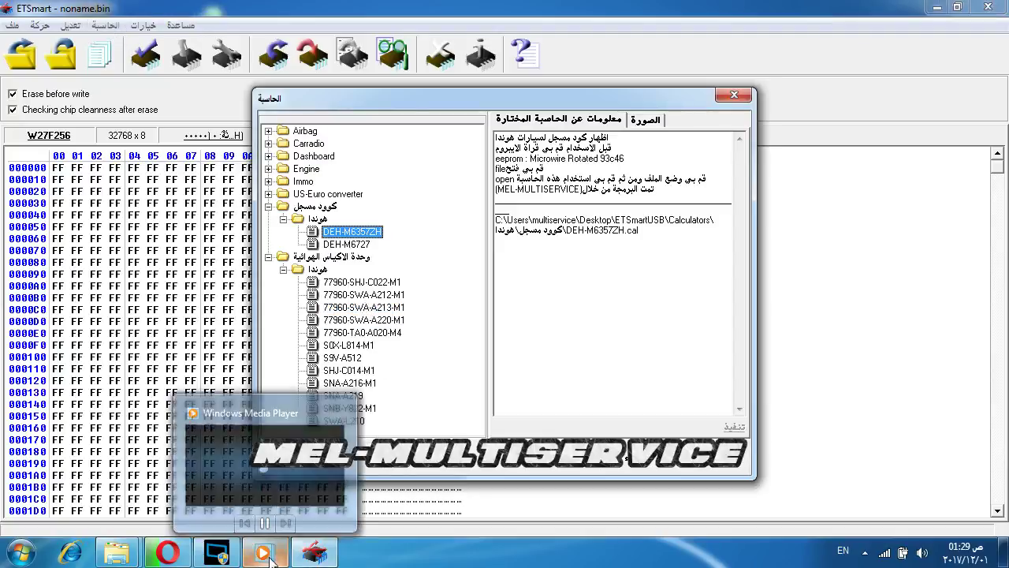
left_click(636, 467)
left_click(220, 554)
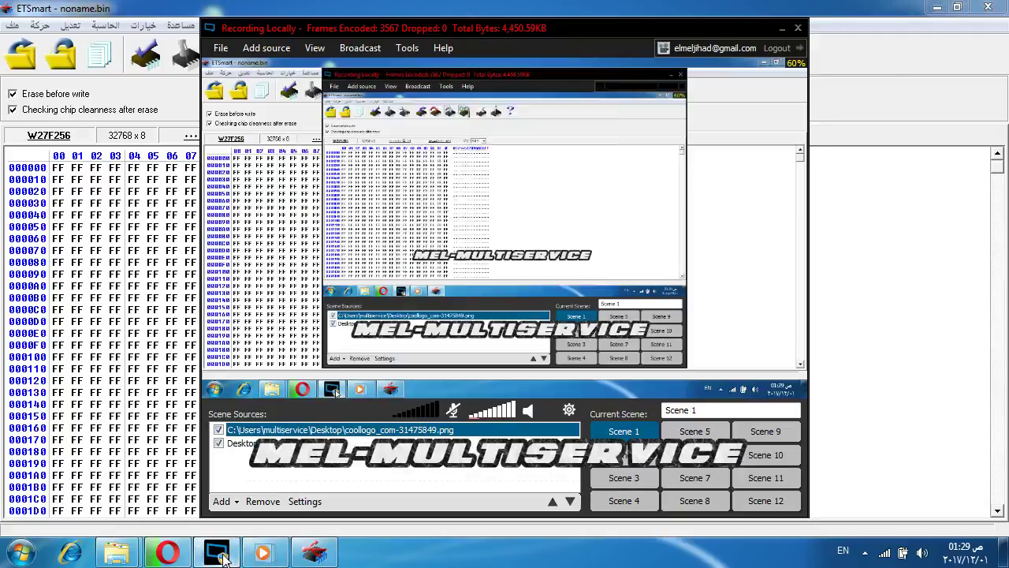
left_click(360, 50)
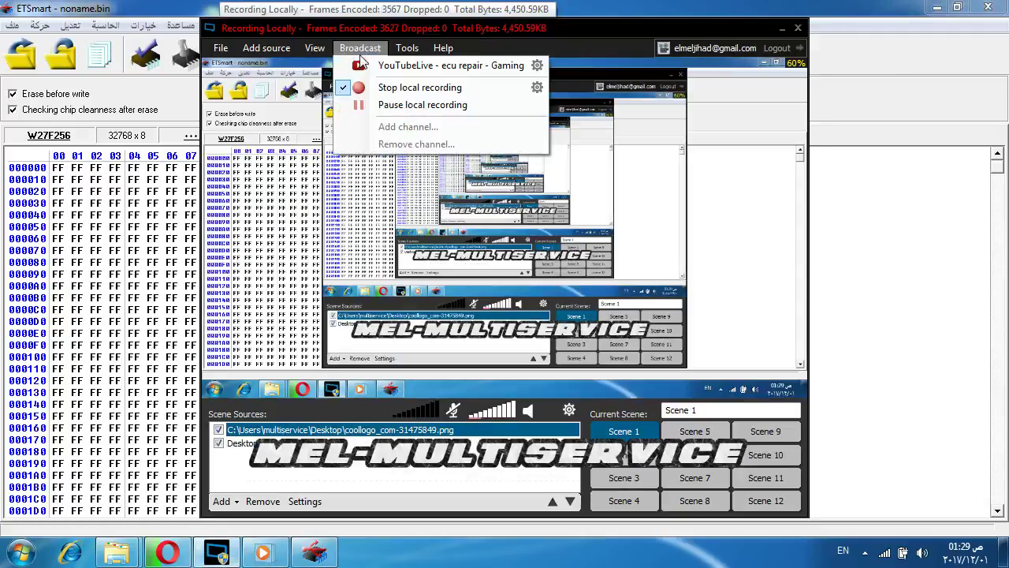
left_click(387, 104)
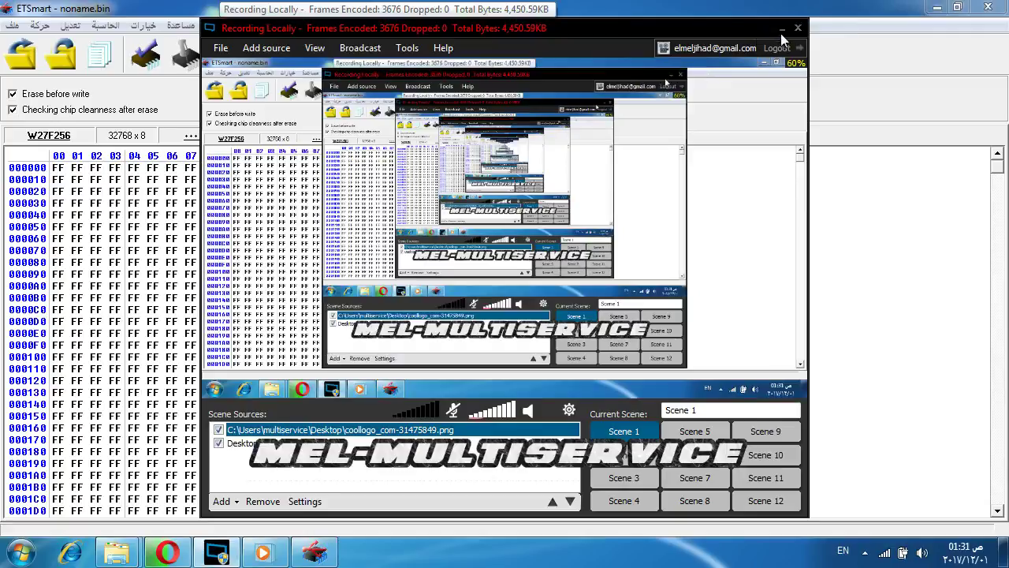
left_click(781, 32)
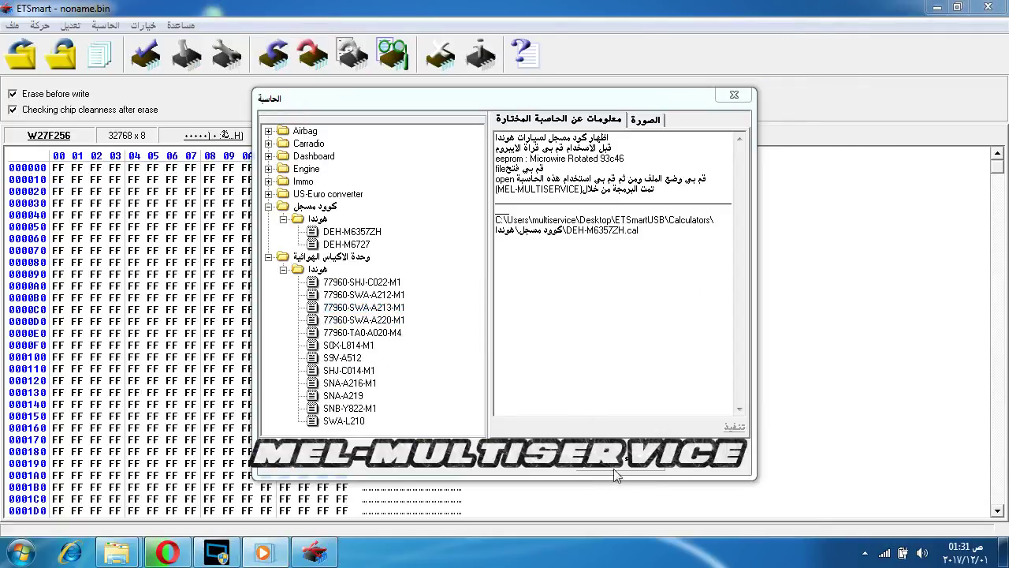
key("Escape")
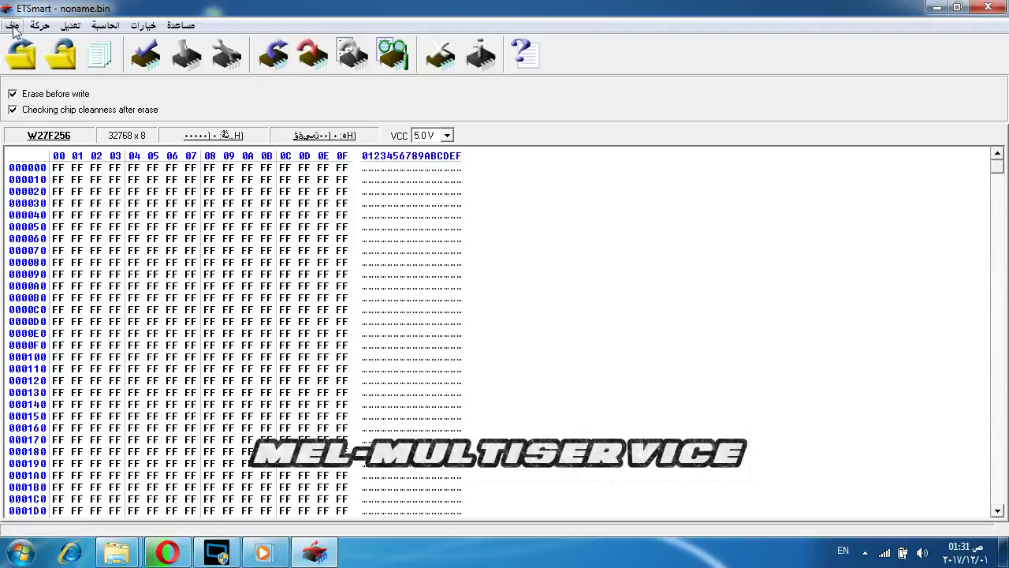
Load the dump file "crv swa a220 origine crach.bin" from the profile's Downloads folder into the hex editor.
left_click(12, 25)
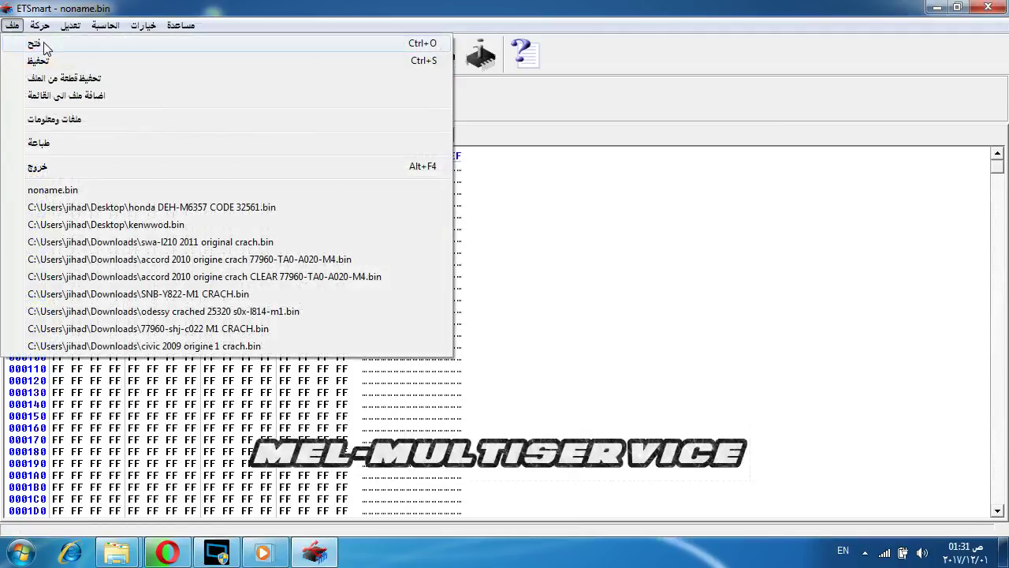
left_click(44, 45)
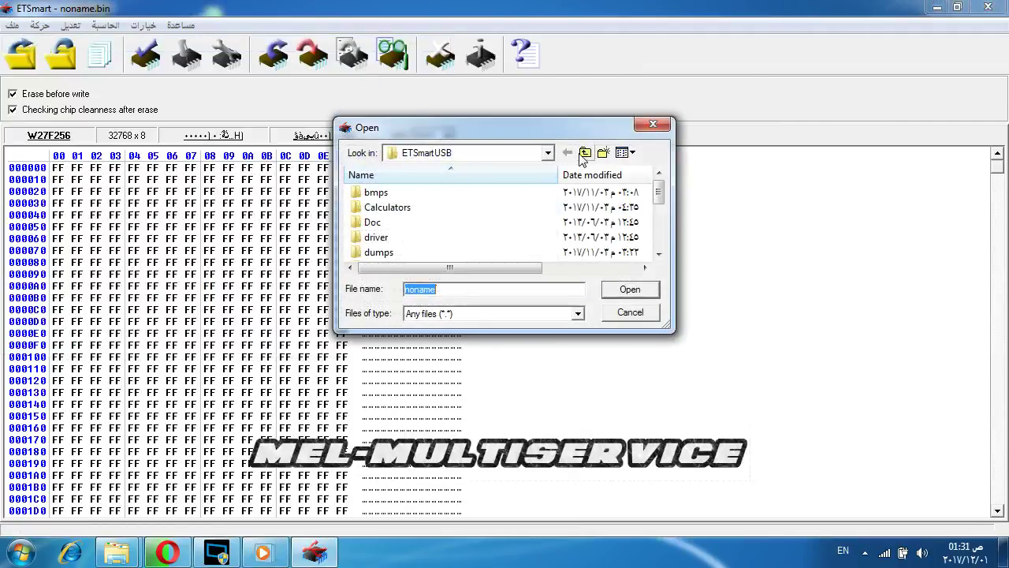
left_click(584, 153)
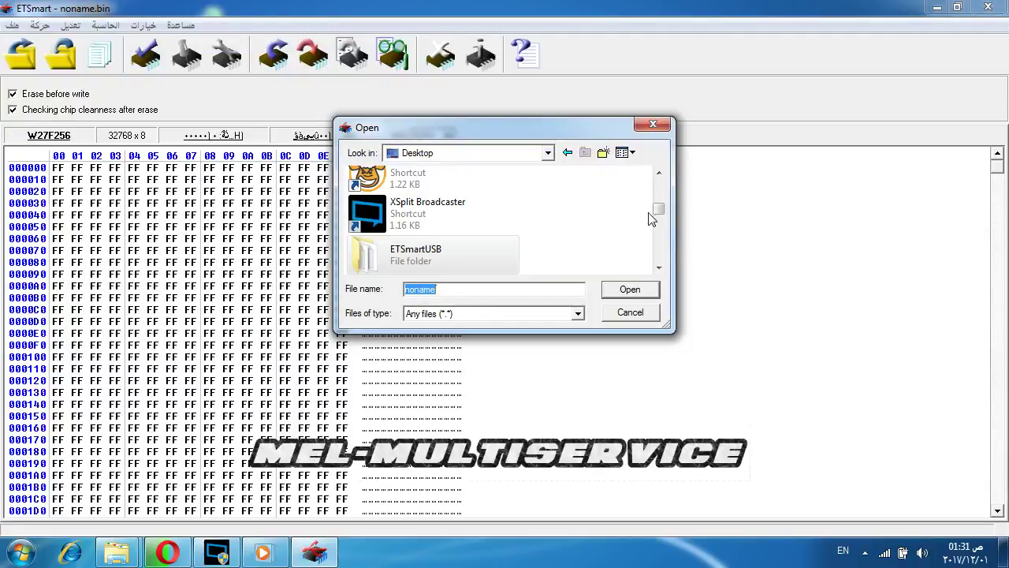
left_click_drag(655, 209, 655, 180)
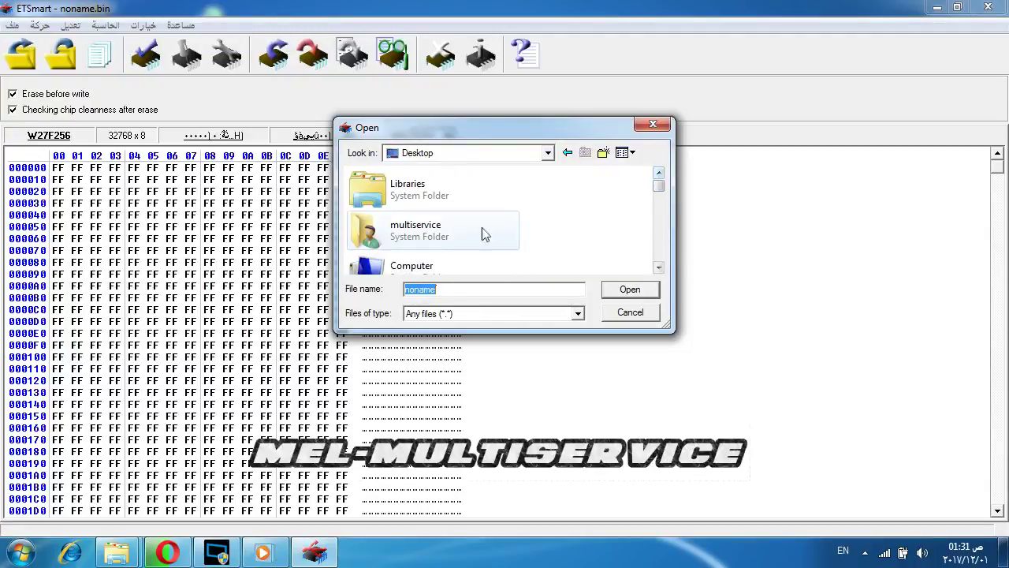
double_click(402, 266)
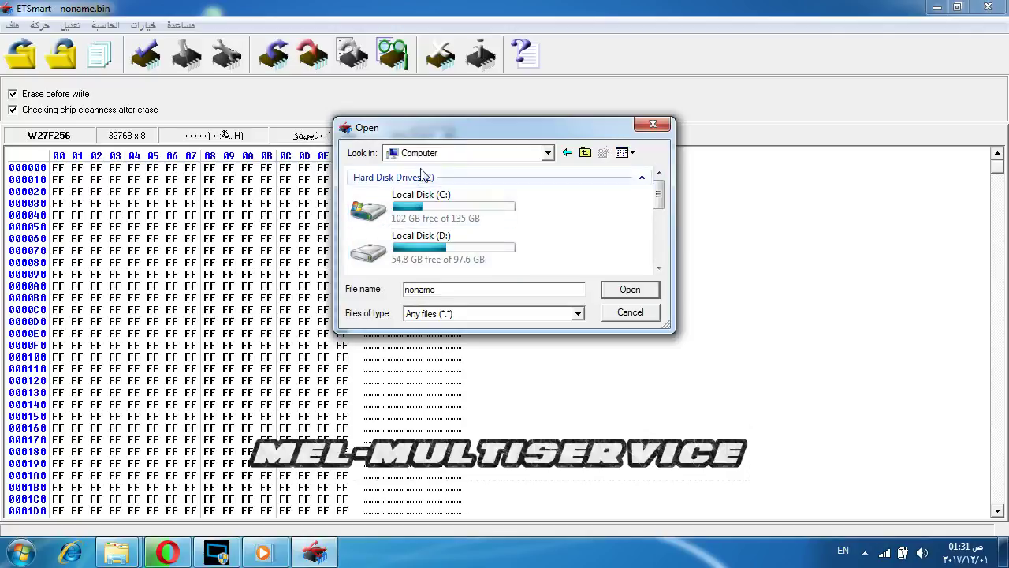
left_click(584, 152)
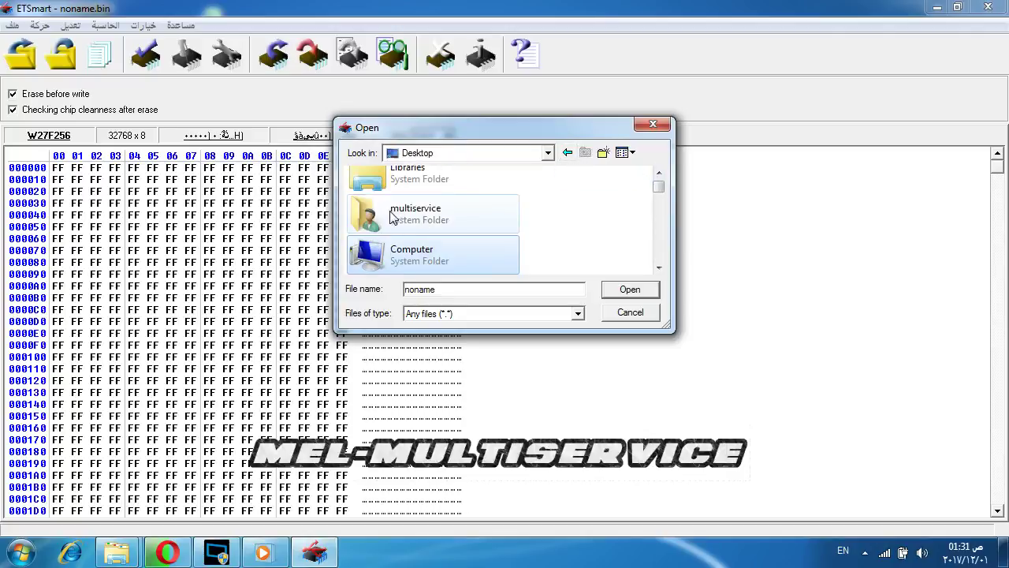
double_click(392, 217)
double_click(484, 196)
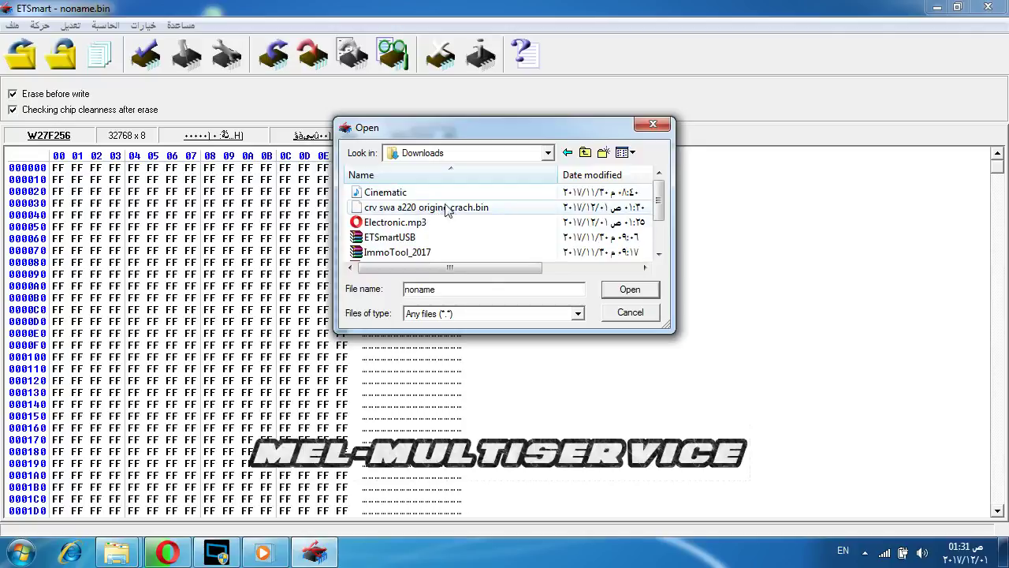
left_click(446, 207)
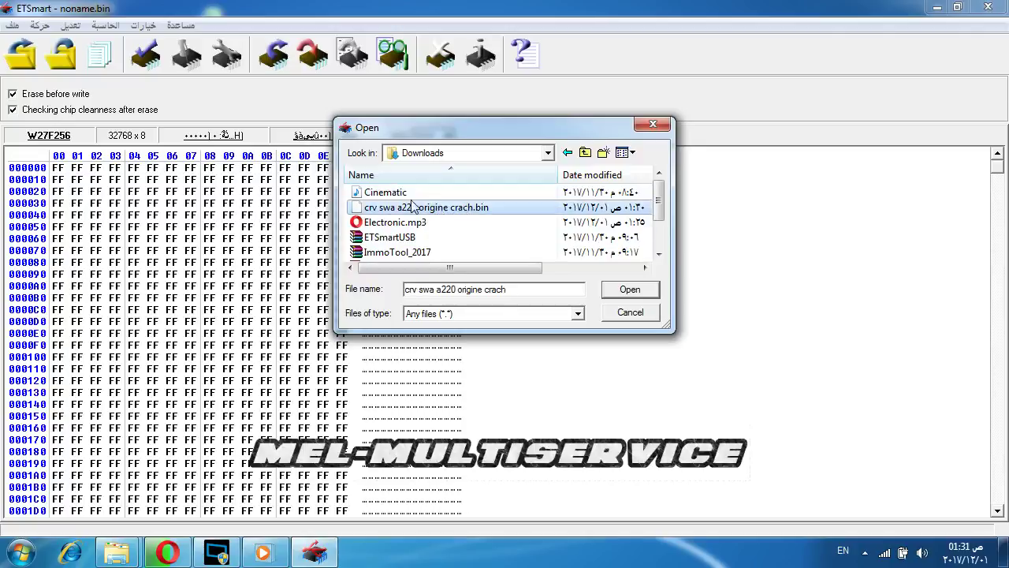
left_click(619, 290)
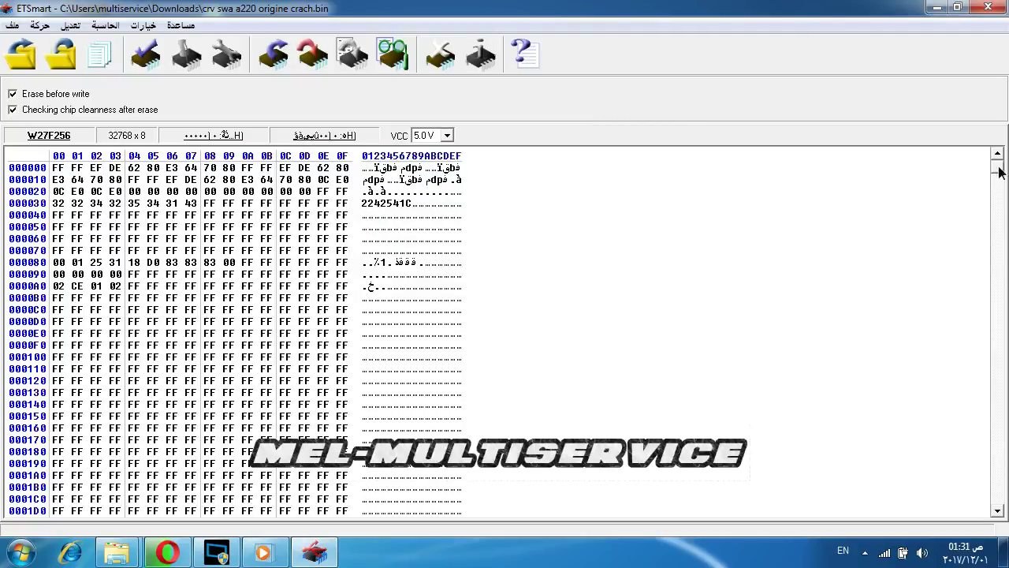
mouse_move(998, 172)
left_mouse_down()
mouse_move(983, 427)
mouse_move(998, 162)
left_mouse_up()
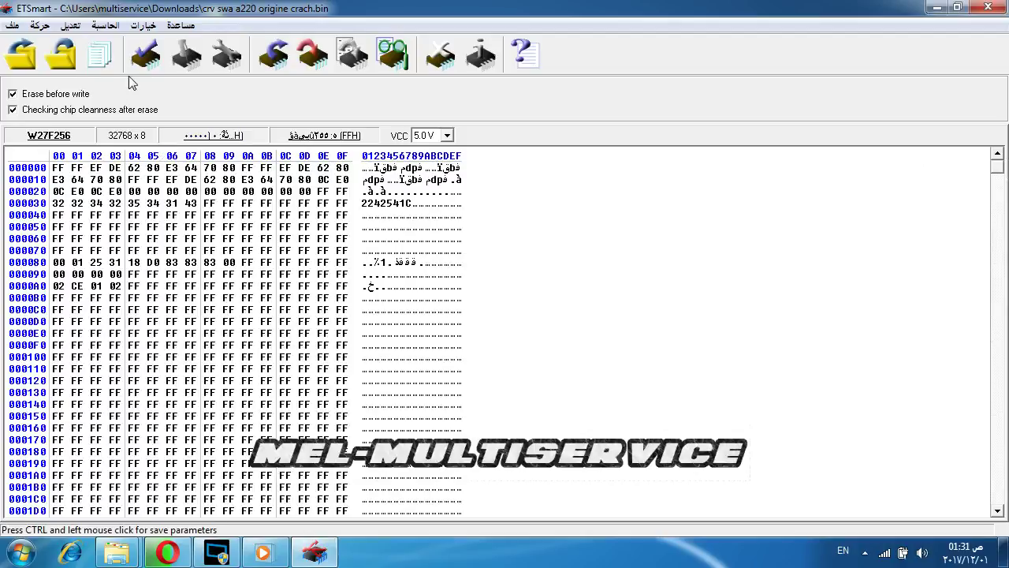
Run the Honda airbag calculator 77960-SWA-A220-M1 on the loaded dump to erase its crash data, and close the calculator.
left_click(105, 25)
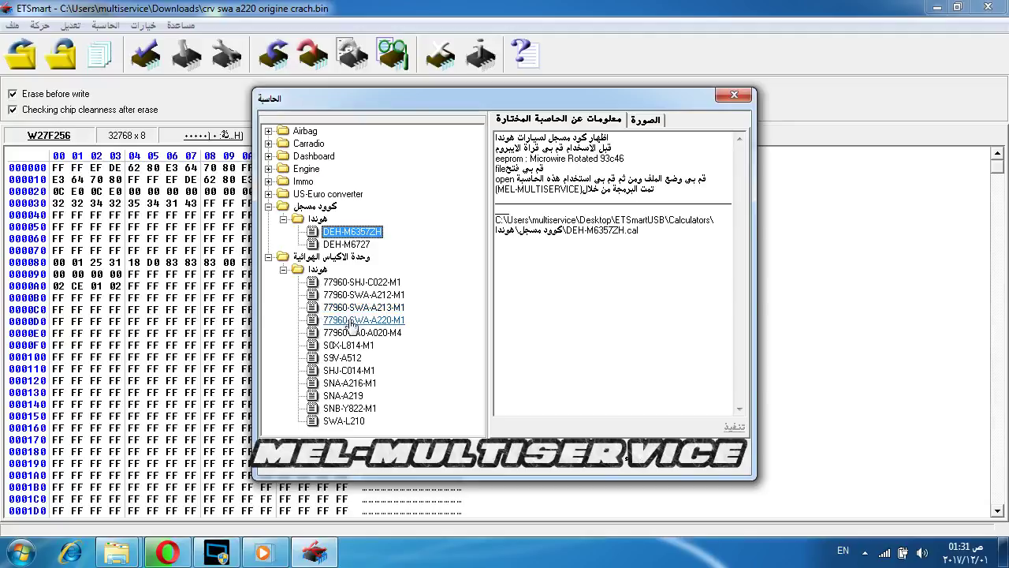
left_click(350, 323)
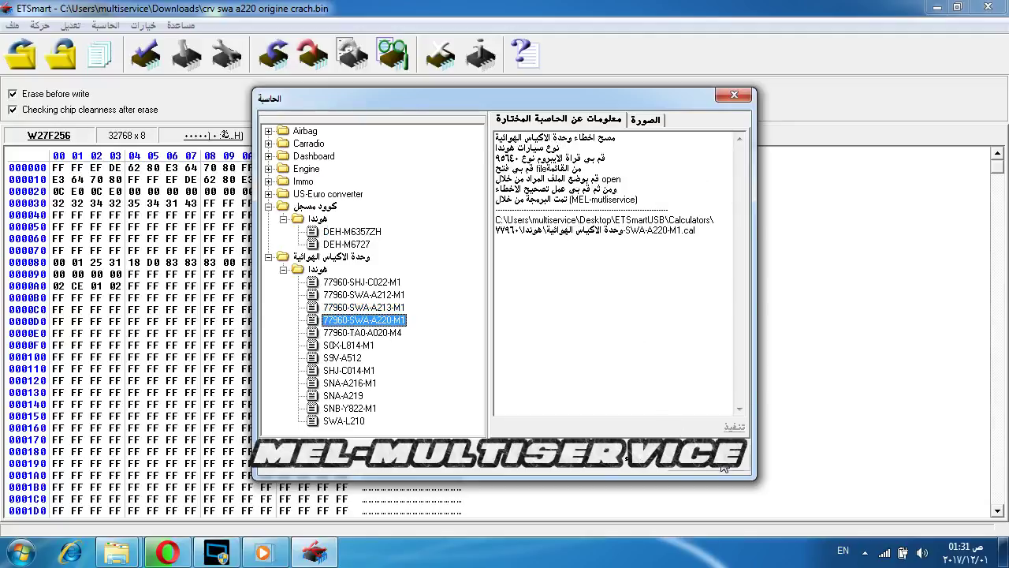
left_click(734, 427)
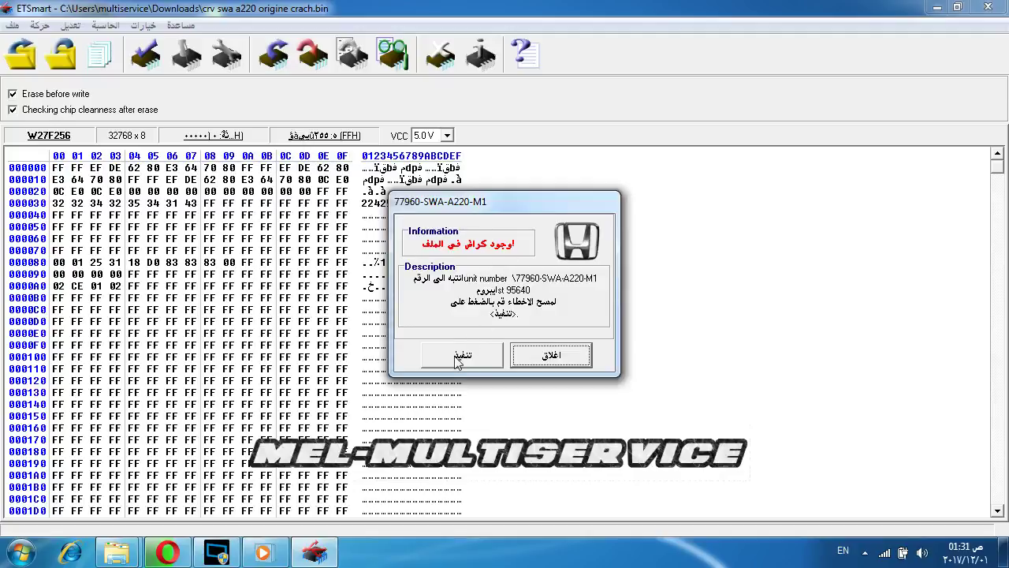
left_click(458, 357)
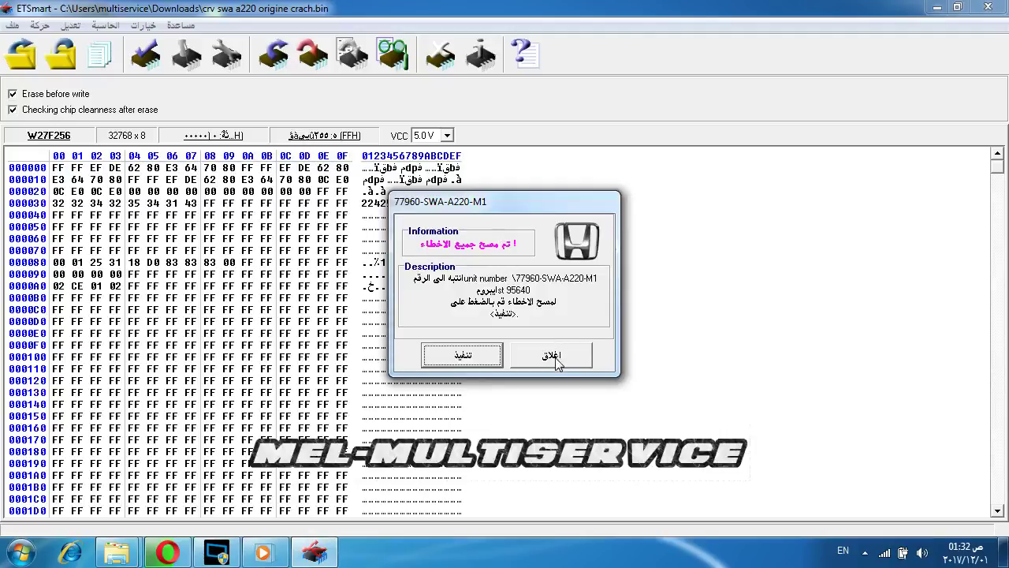
left_click(557, 361)
Reopen the 77960-SWA-A220-M1 calculator to recheck the dump's crash status, and close it.
left_click(105, 24)
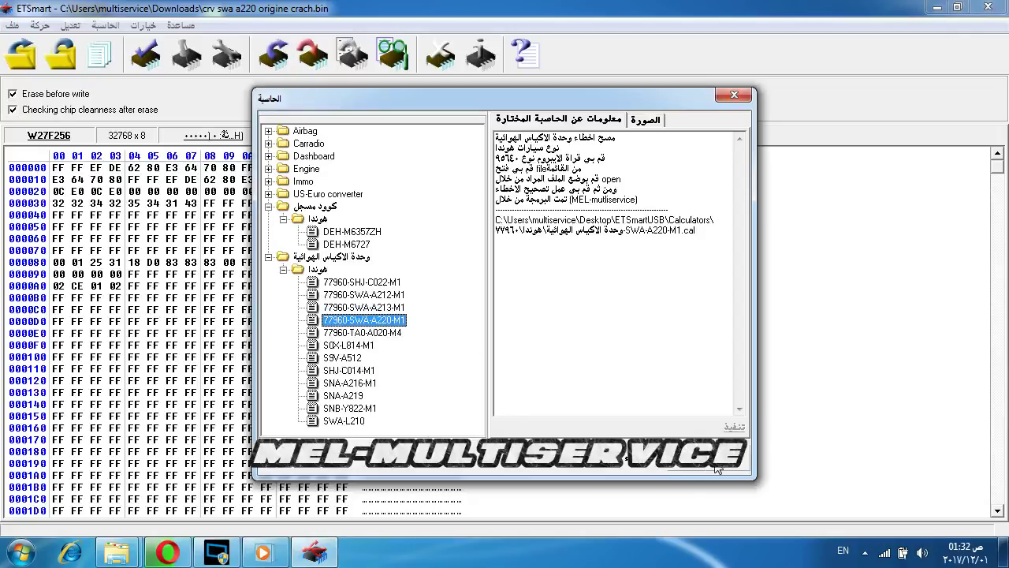
left_click(734, 426)
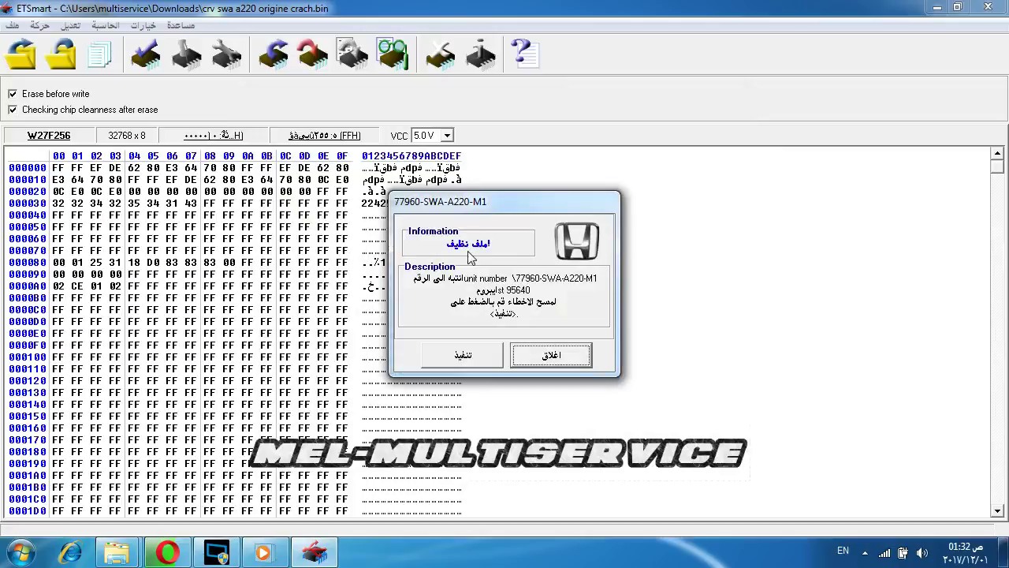
left_click(564, 357)
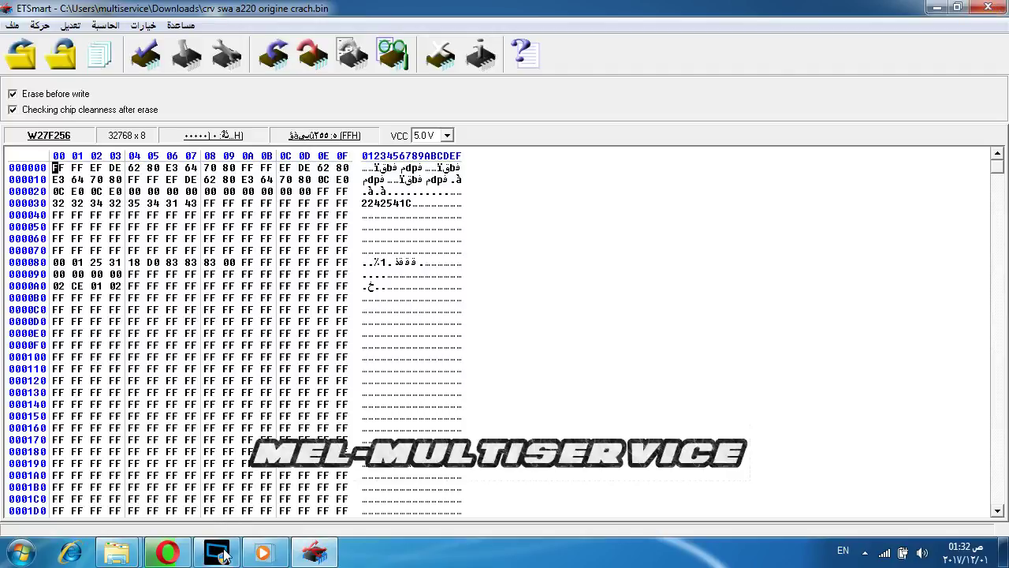
Examine the highlighted modified bytes in the hex dump from address 000000 to the region around 000C80.
mouse_move(224, 554)
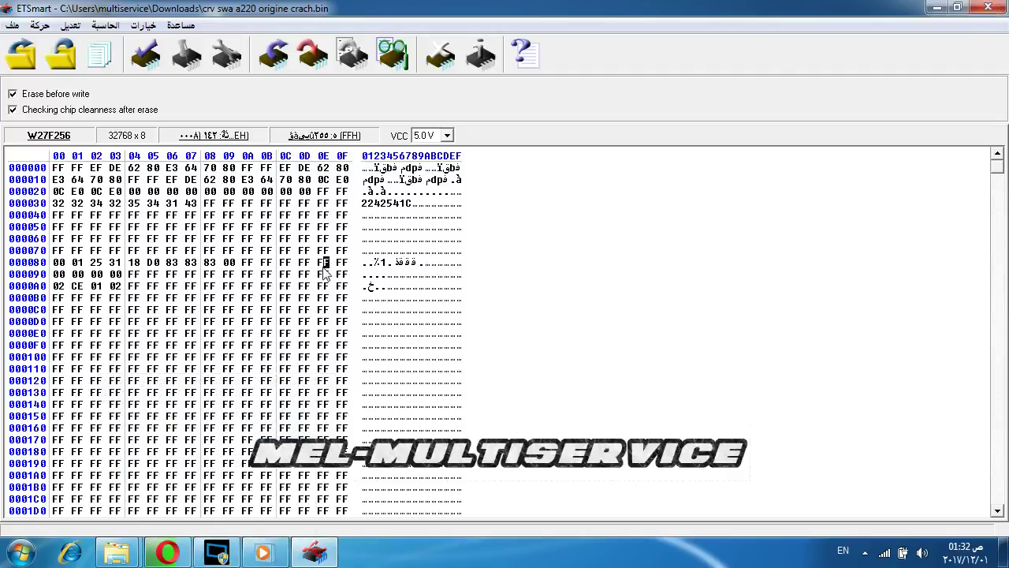
scroll(323, 269, "down", 8)
scroll(323, 278, "down", 8)
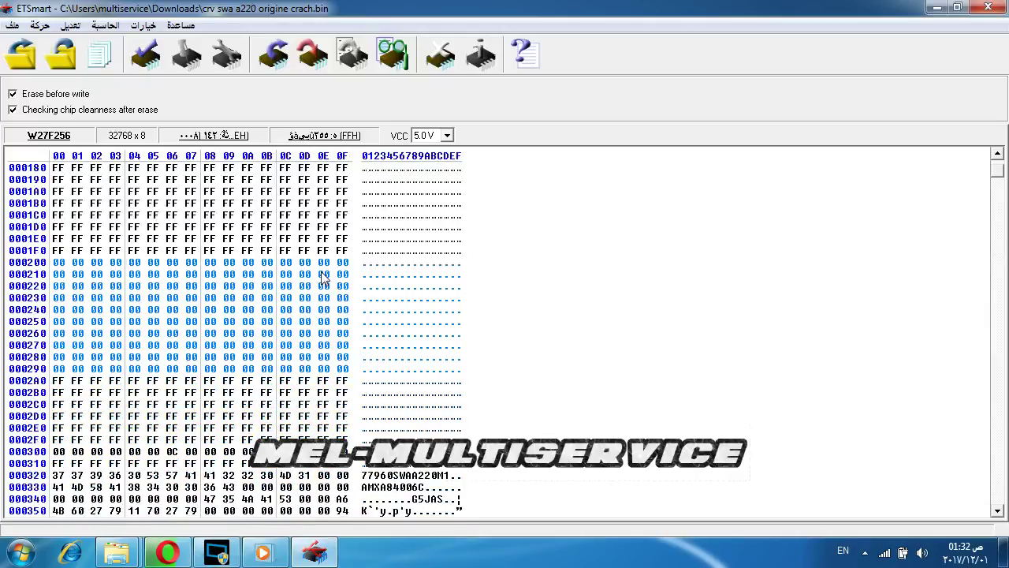
scroll(323, 284, "down", 12)
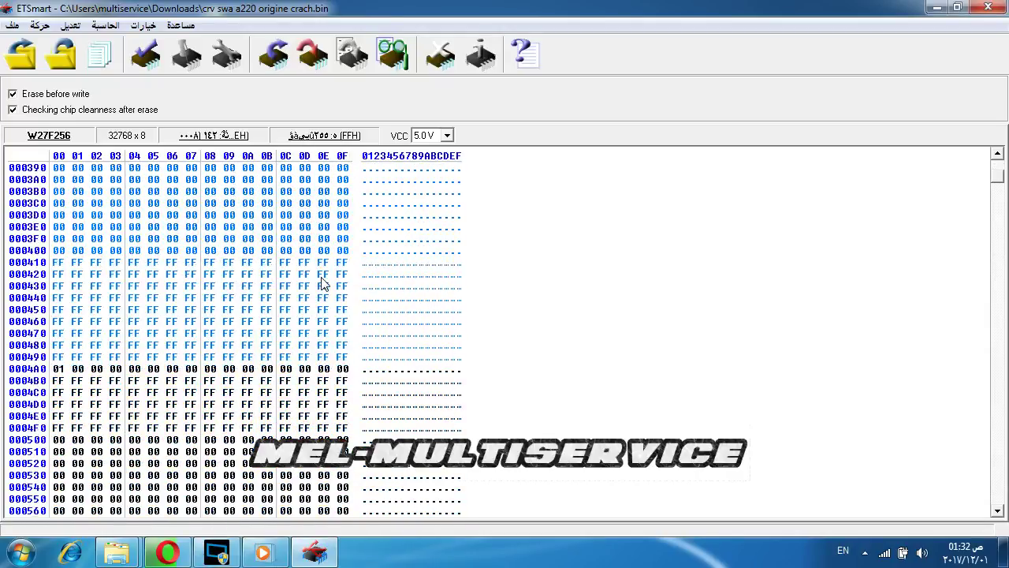
scroll(399, 354, "down", 13)
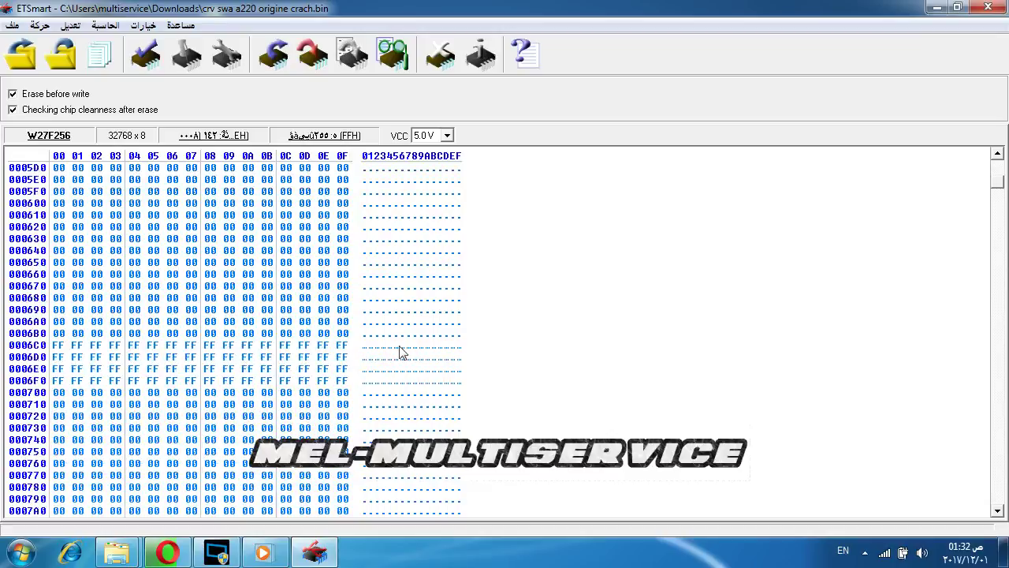
scroll(416, 332, "down", 13)
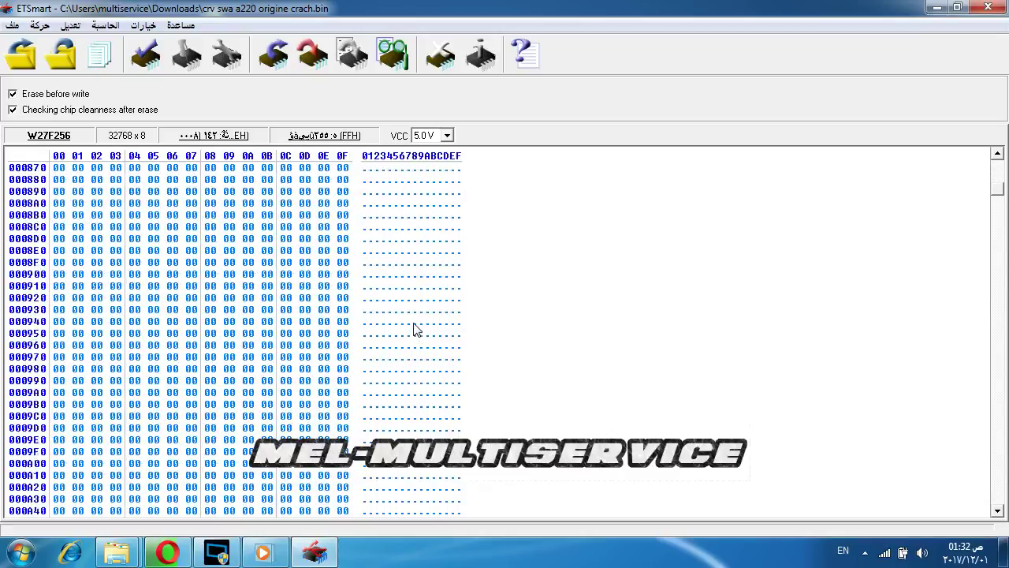
scroll(415, 327, "down", 2)
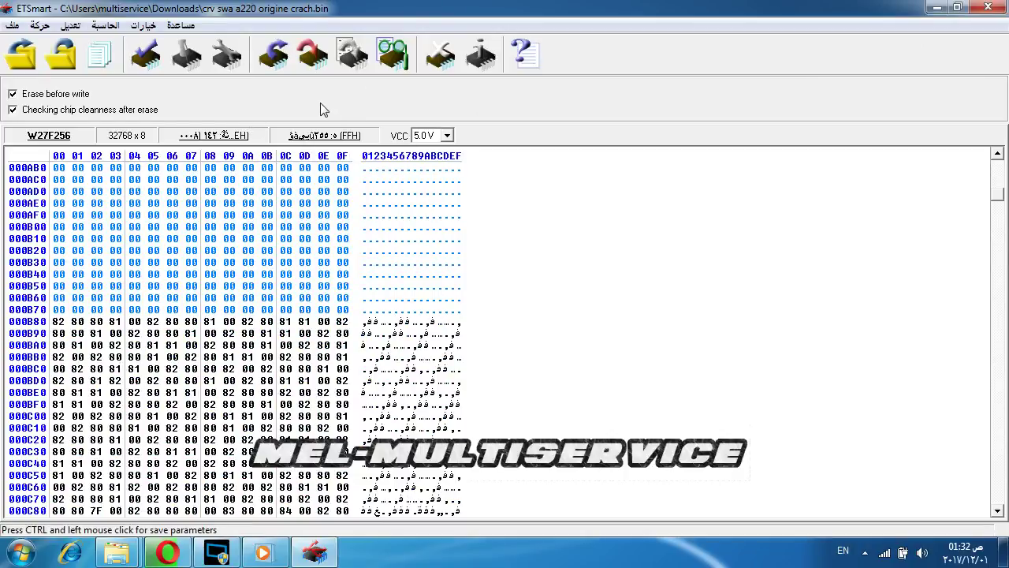
left_click(13, 25)
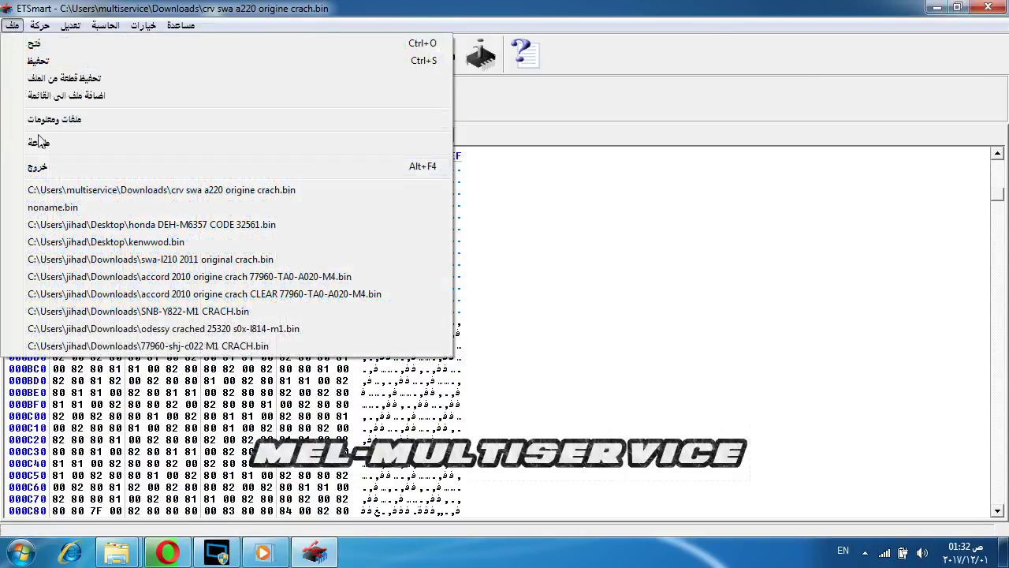
left_click(263, 8)
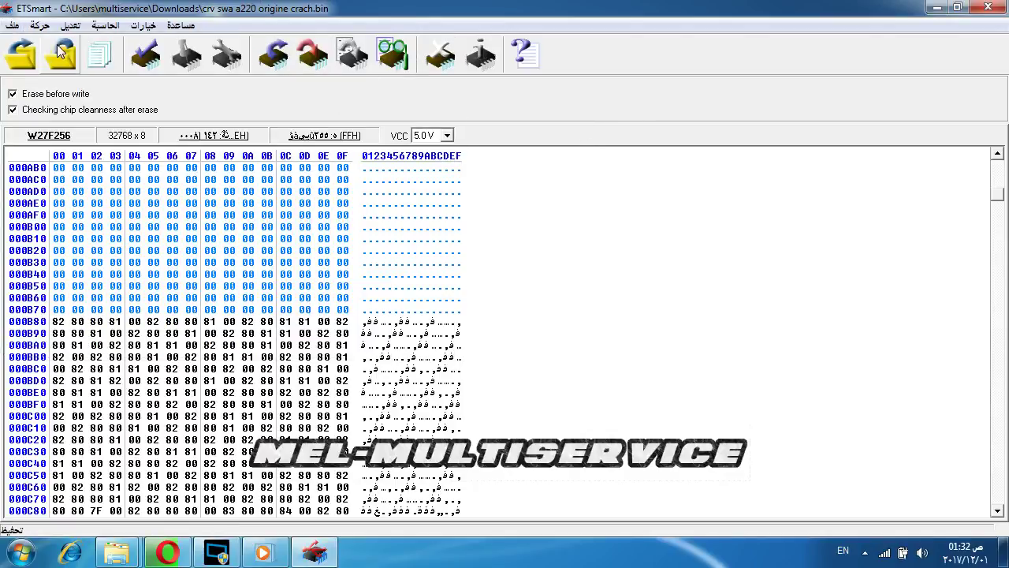
left_click(217, 552)
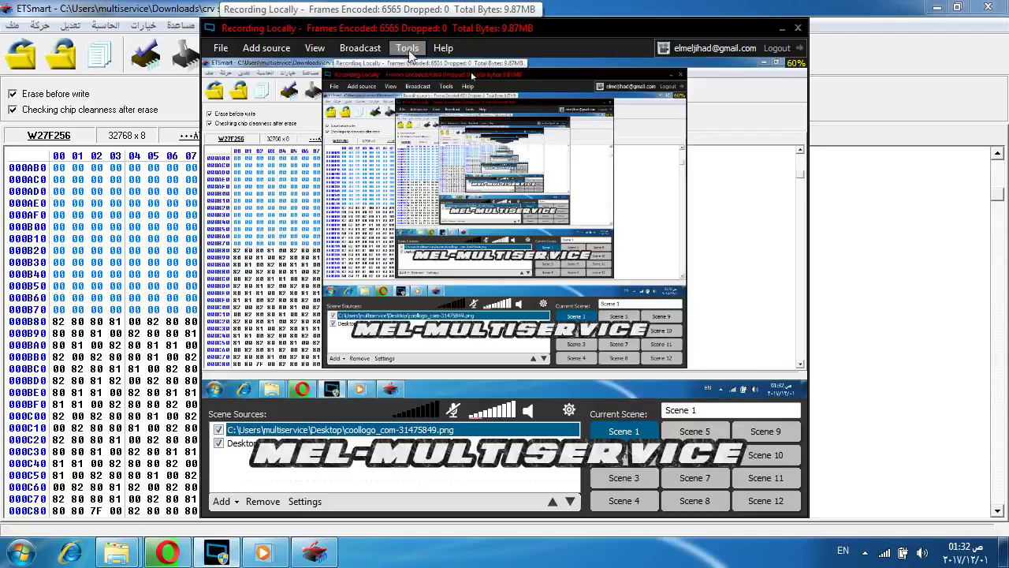
left_click(360, 48)
left_click(383, 102)
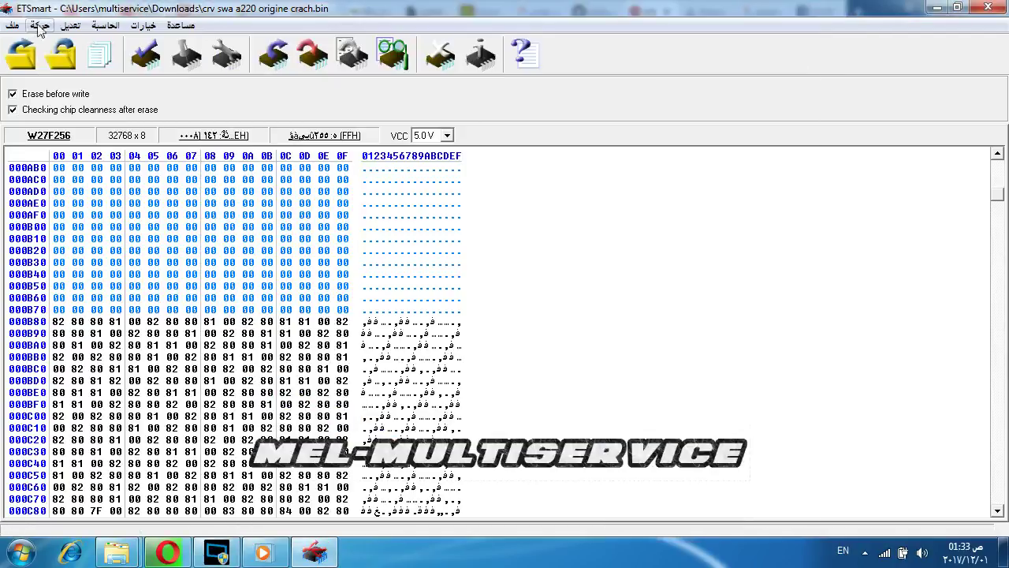
Browse the ready-made dump and information library, expand the car radio folder (مسجل سيارة) to review its brands, and close the library.
left_click(12, 24)
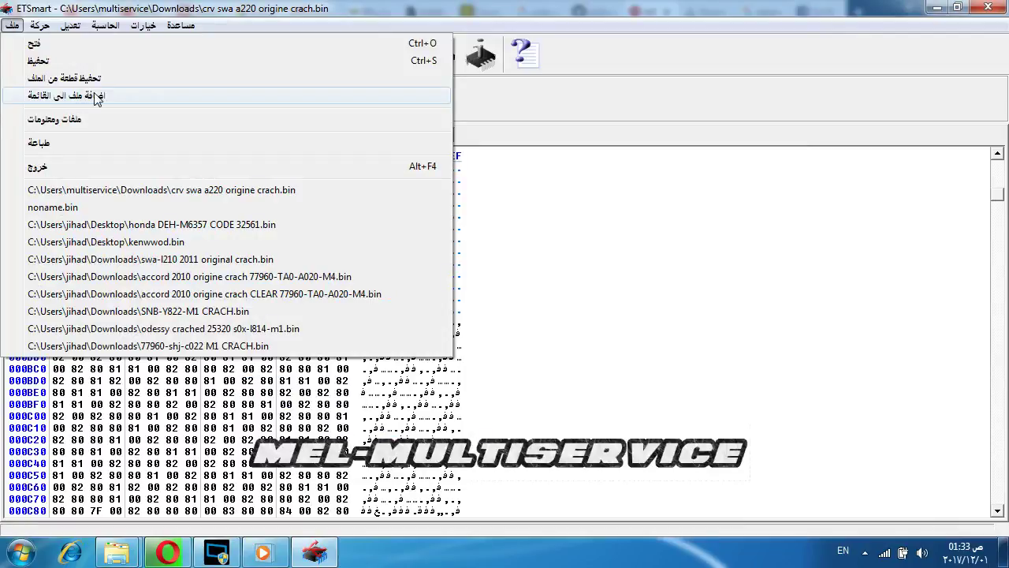
left_click(53, 122)
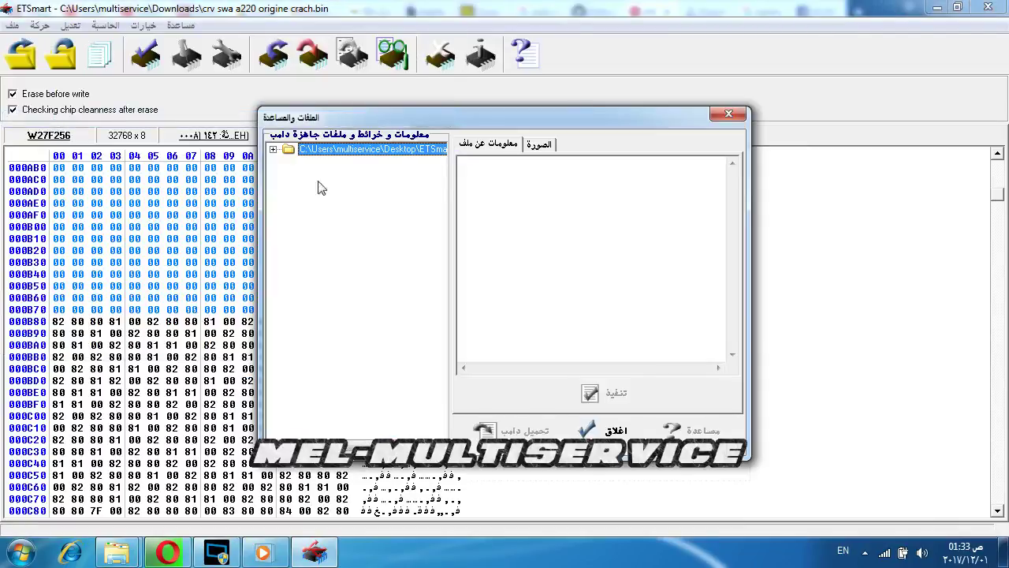
left_click(273, 150)
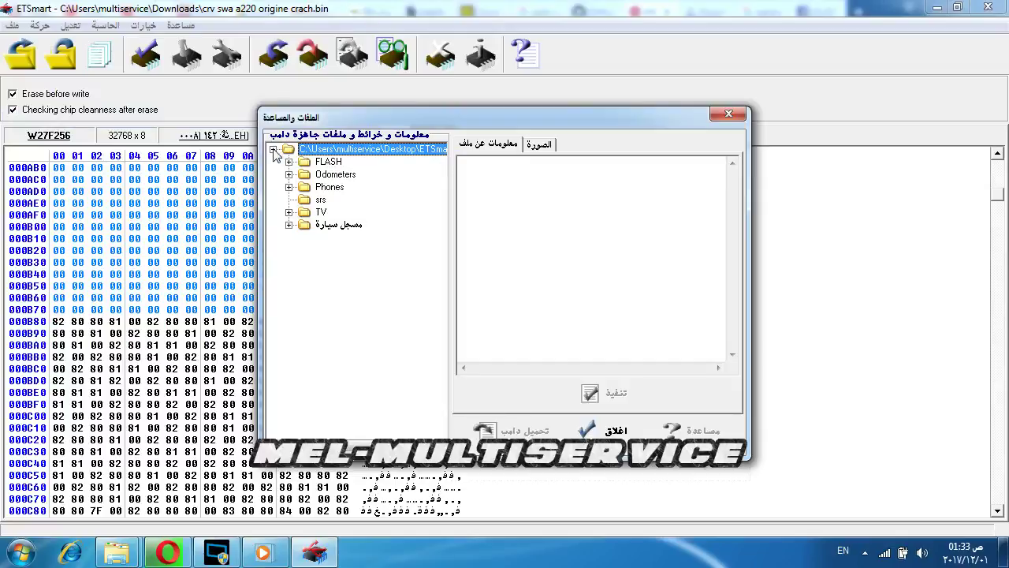
left_click(289, 226)
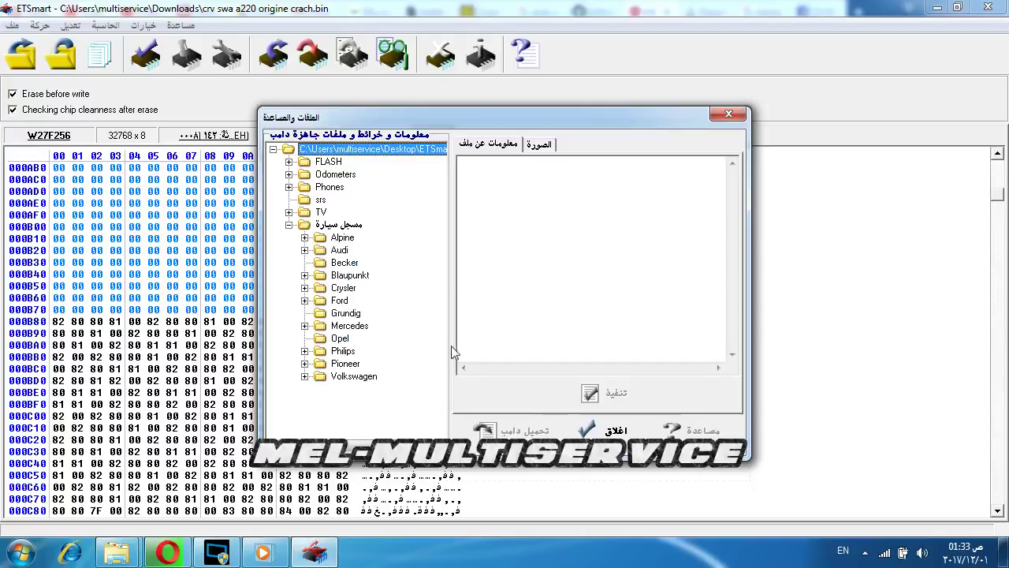
left_click(538, 144)
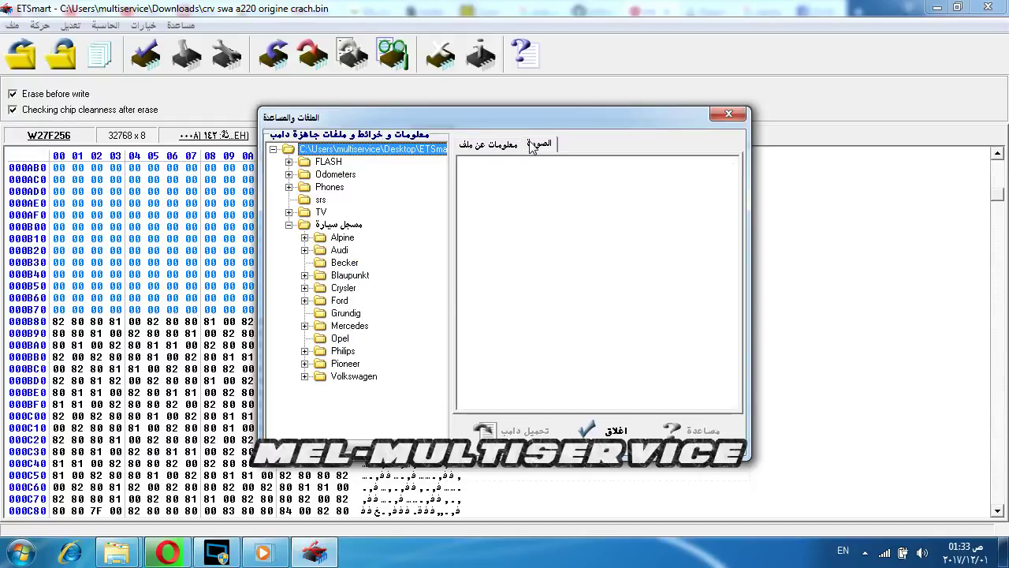
left_click(504, 150)
left_click(608, 430)
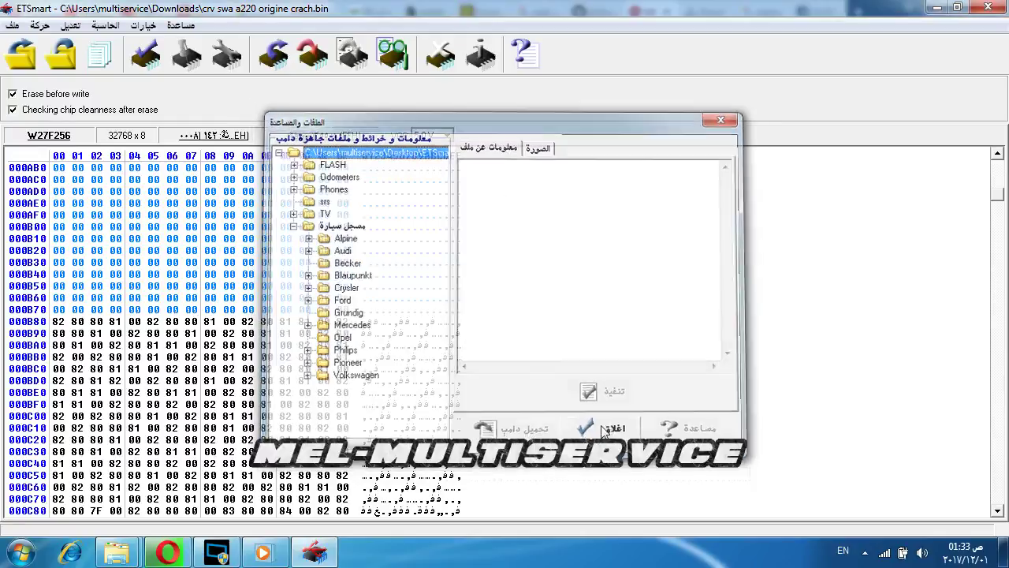
left_click(231, 556)
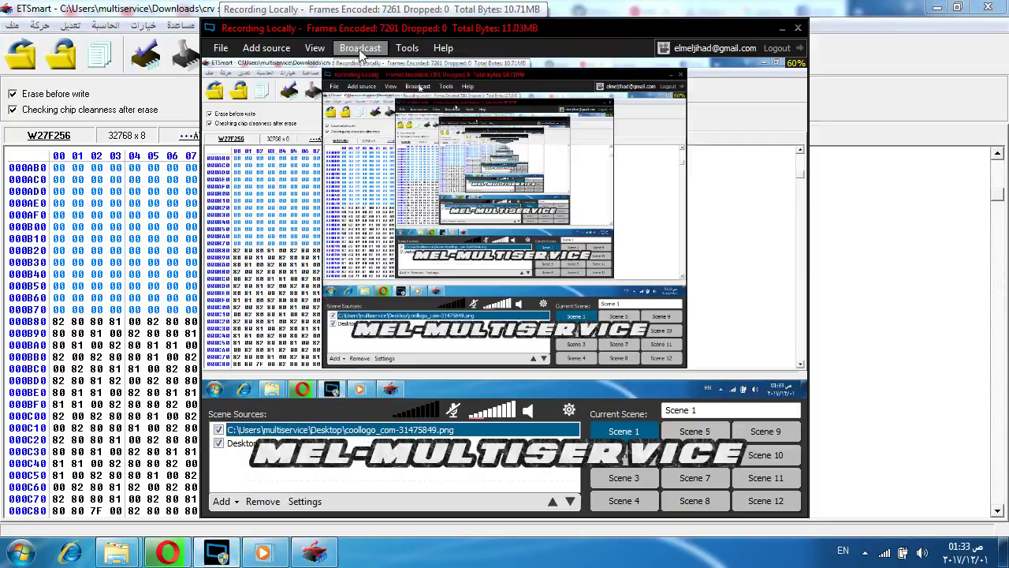
left_click(360, 48)
left_click(363, 105)
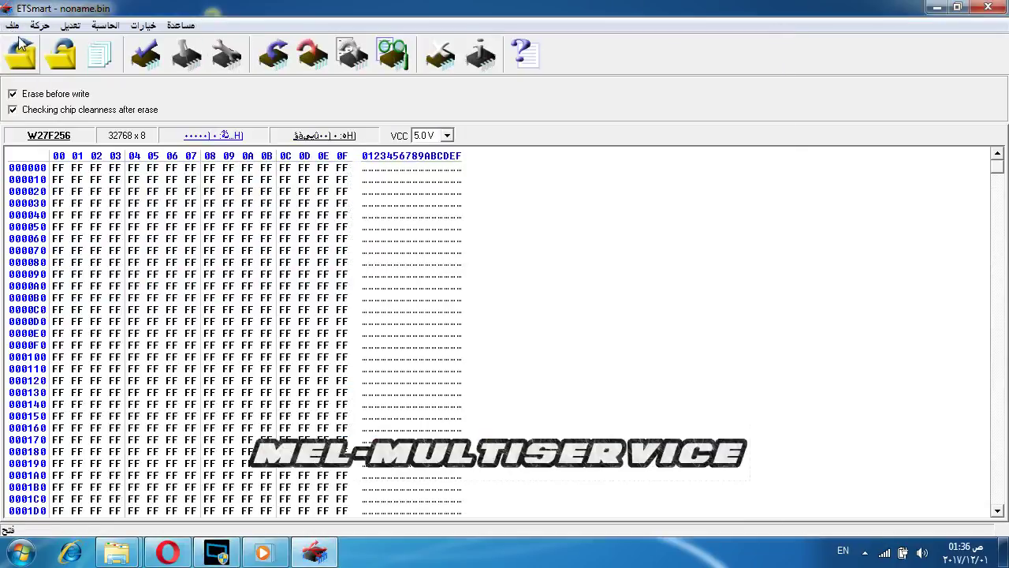
Load the dump file "kenwood honda 93c46 retaoted 43553.bin" from the Downloads folder into the hex editor.
left_click(19, 27)
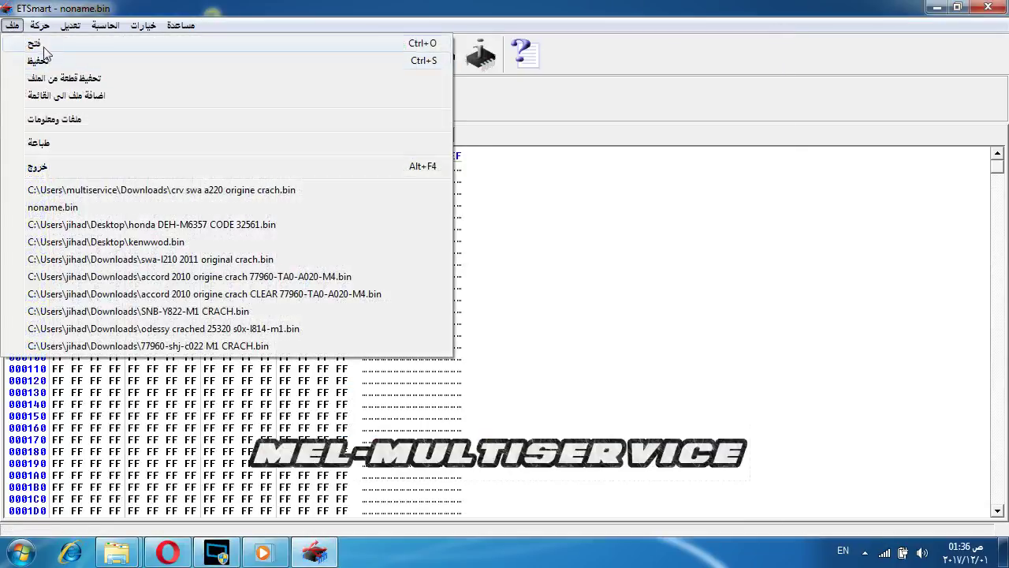
left_click(40, 41)
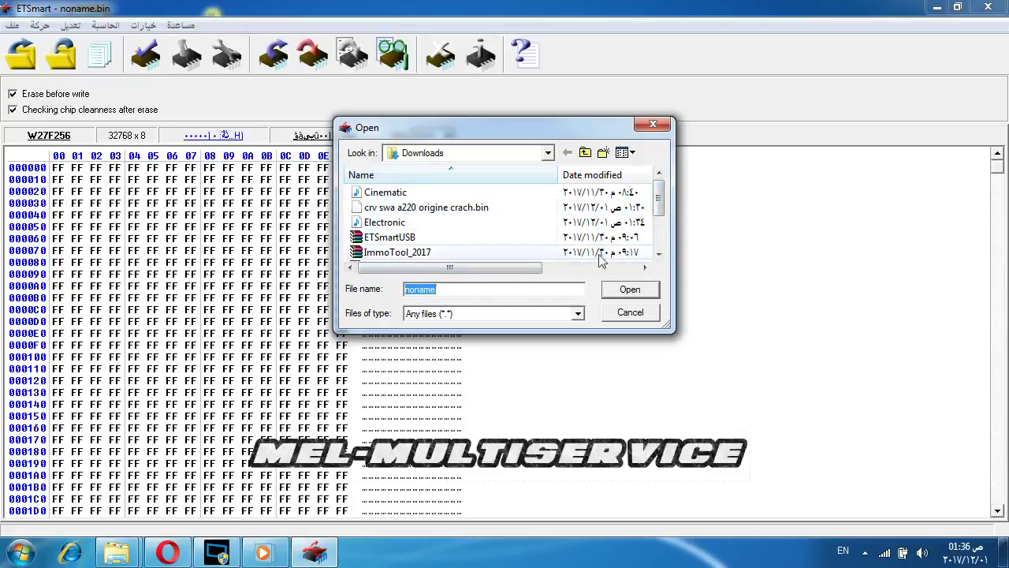
left_click(660, 253)
left_click(660, 253)
left_click(660, 254)
left_click(660, 253)
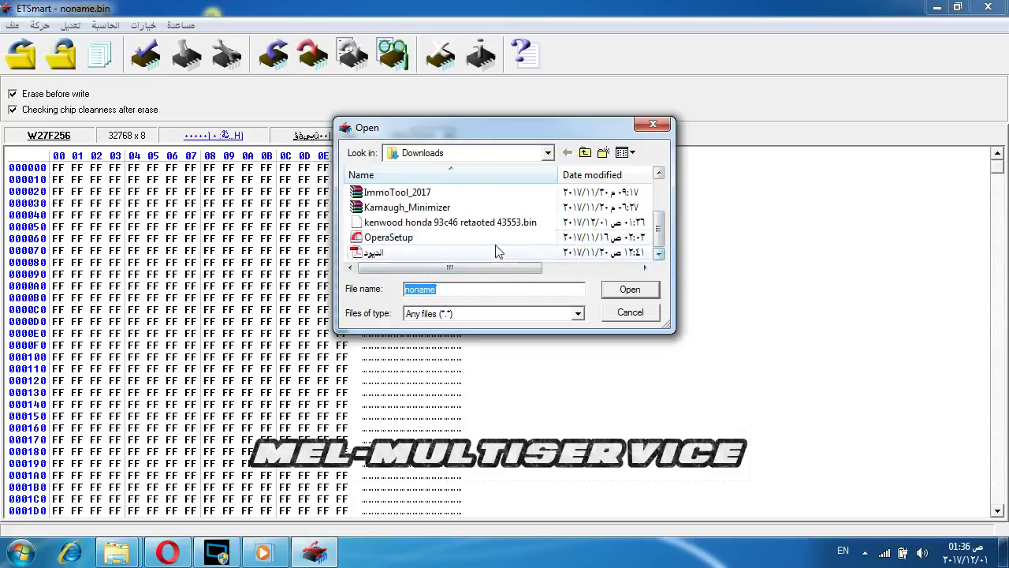
left_click(518, 224)
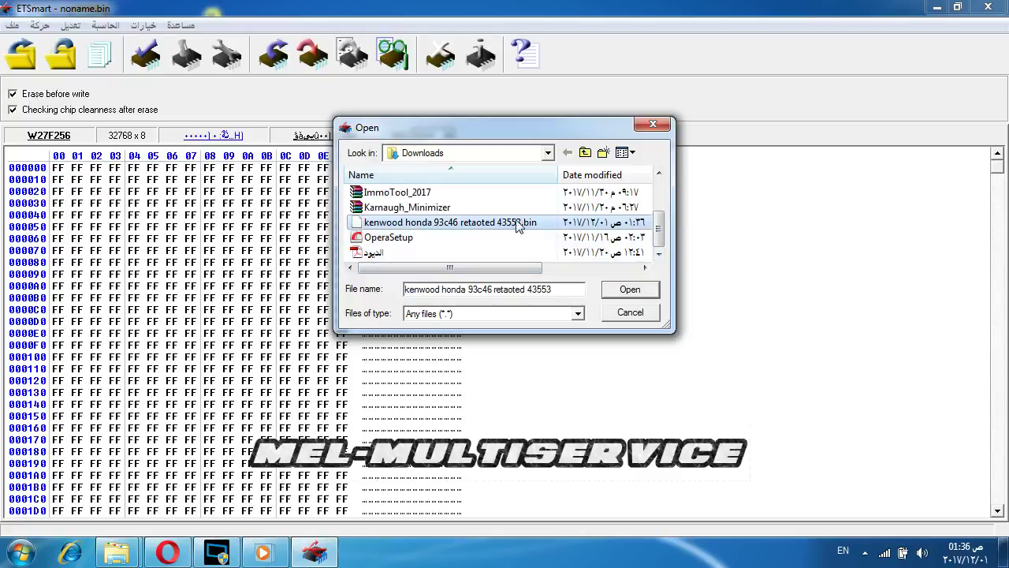
left_click(630, 292)
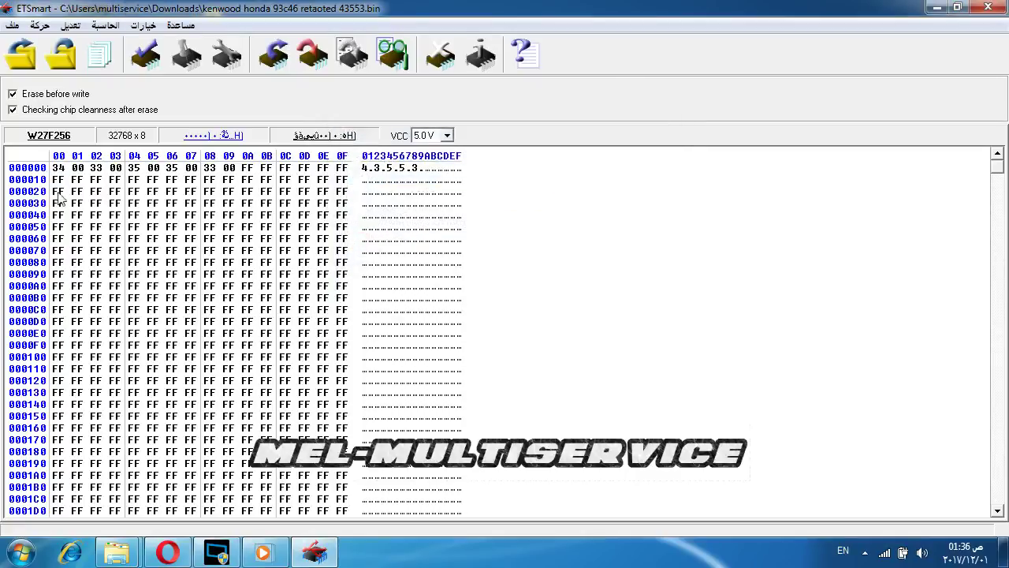
Run the Honda DEH-M6727 radio code calculator on the loaded dump, review its code field and radio information, and close it.
left_click(111, 26)
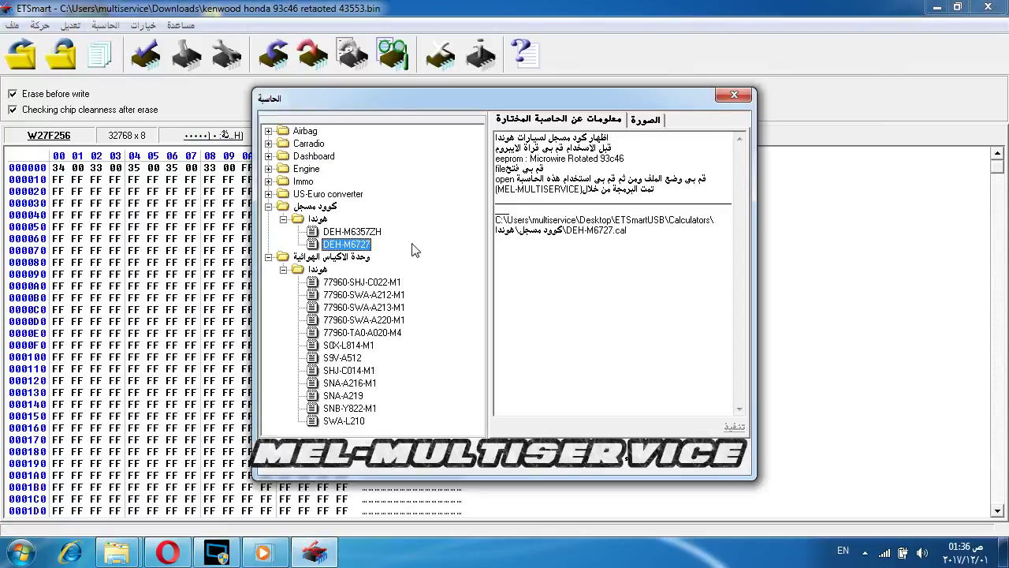
double_click(347, 251)
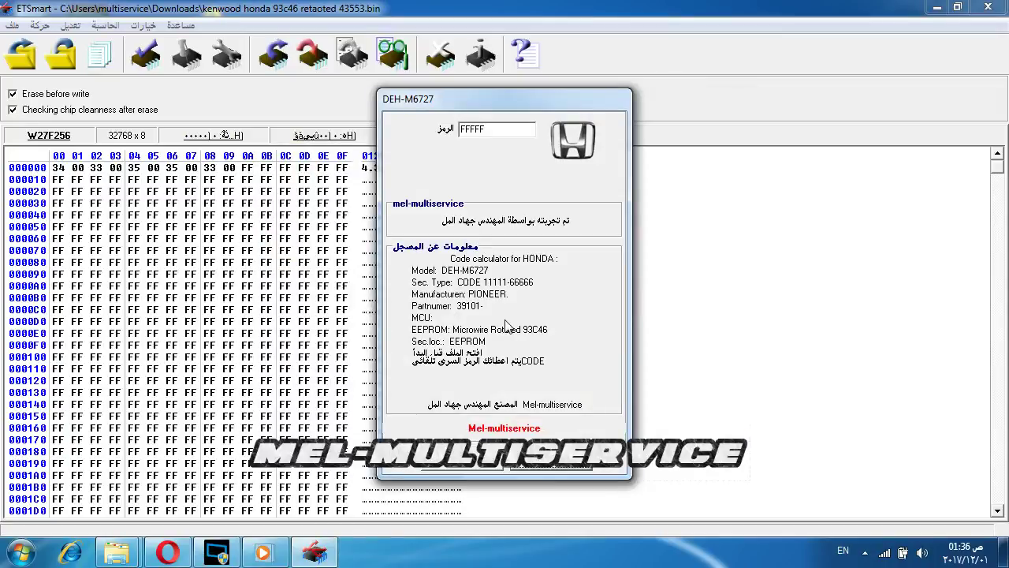
left_click(559, 466)
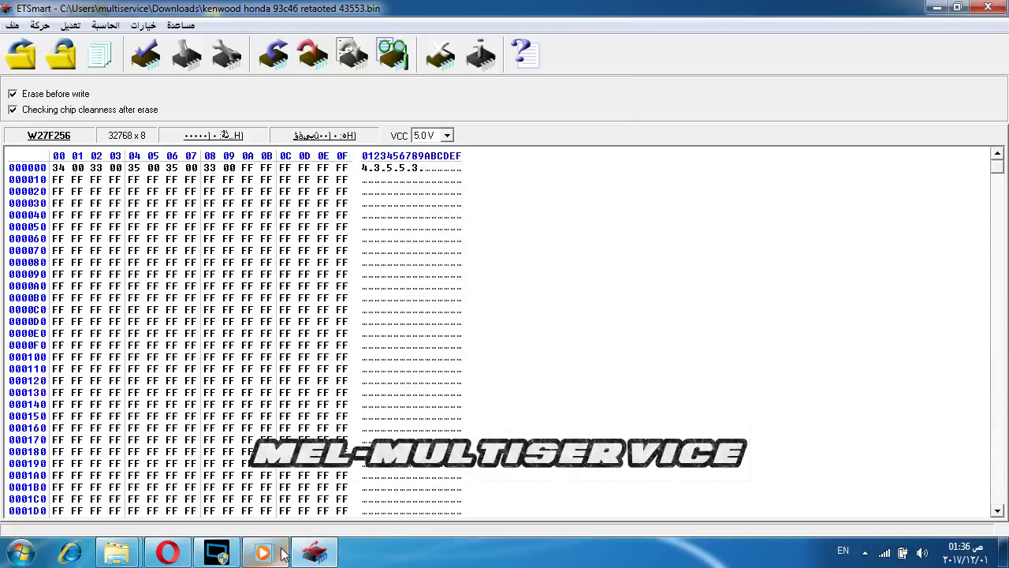
left_click(220, 554)
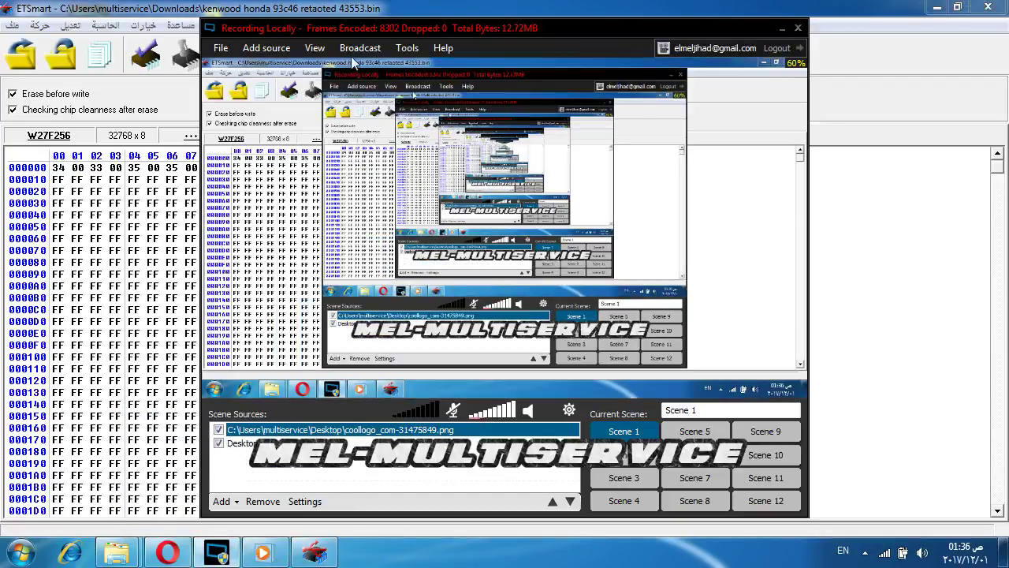
left_click(360, 48)
left_click(386, 102)
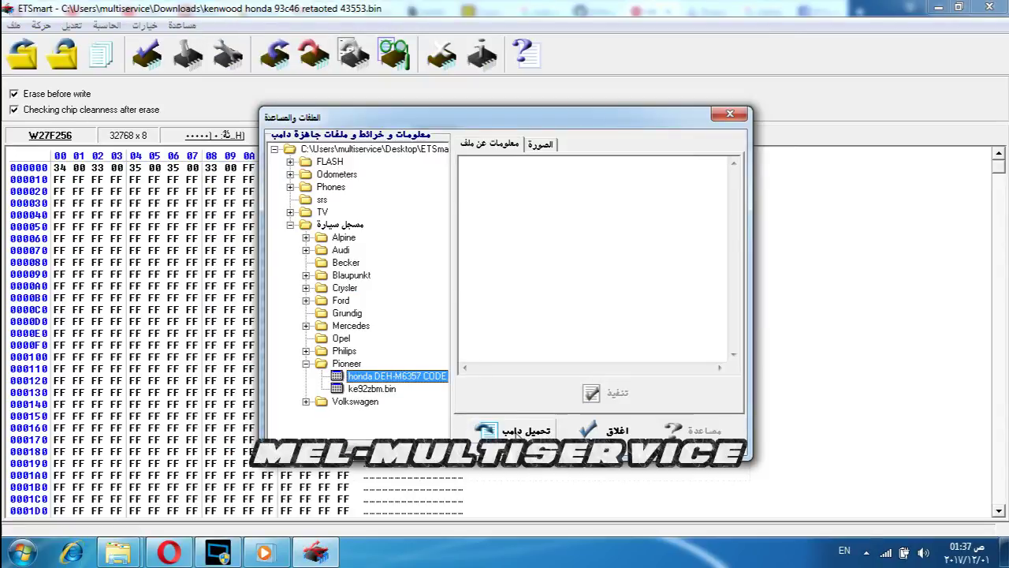
Load the Pioneer dump "honda DEH-M6357 CODE" from the library and calculate its radio code with the Honda DEH-M6727 calculator.
left_click(515, 431)
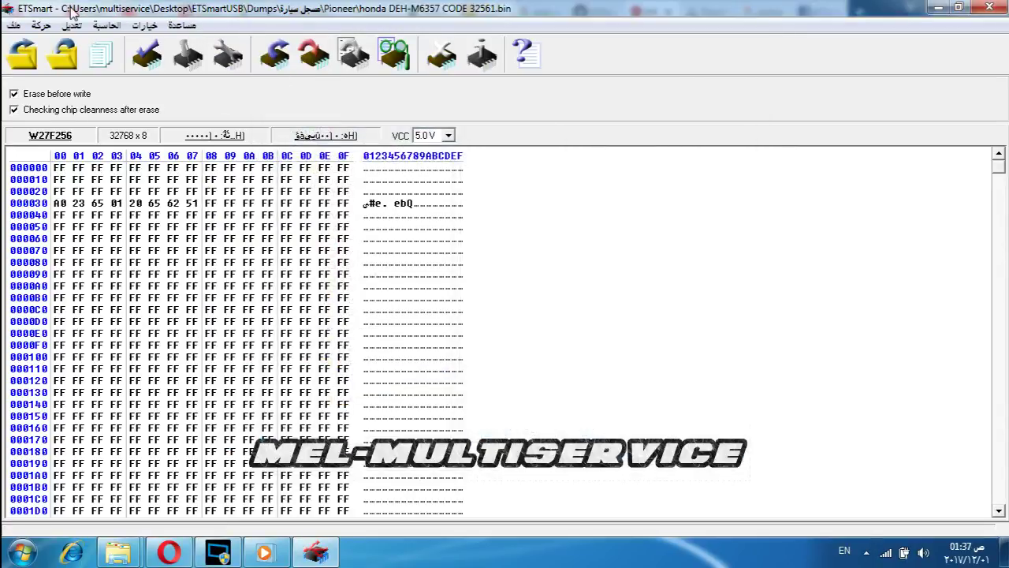
left_click(106, 25)
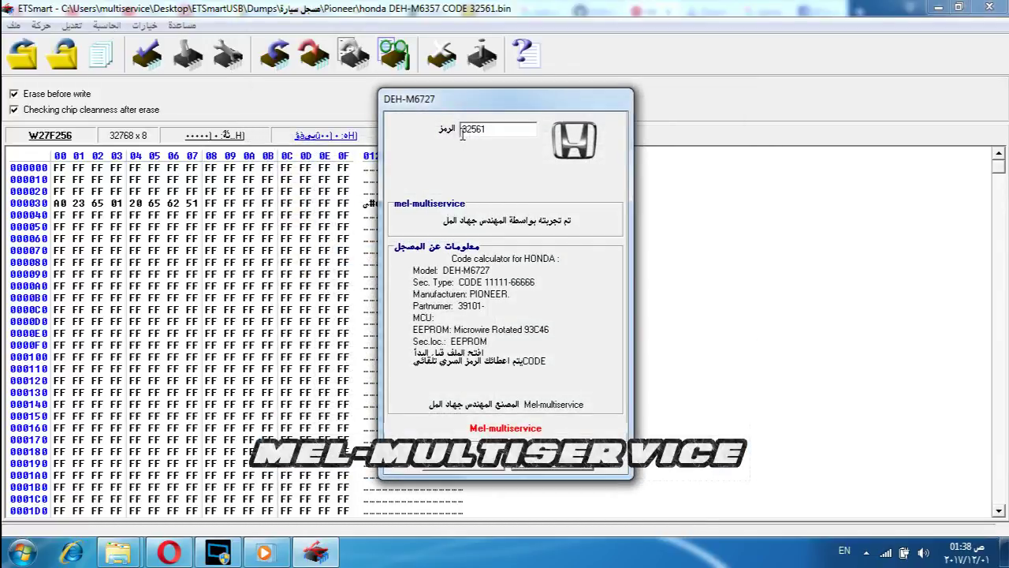
left_click_drag(489, 133, 460, 130)
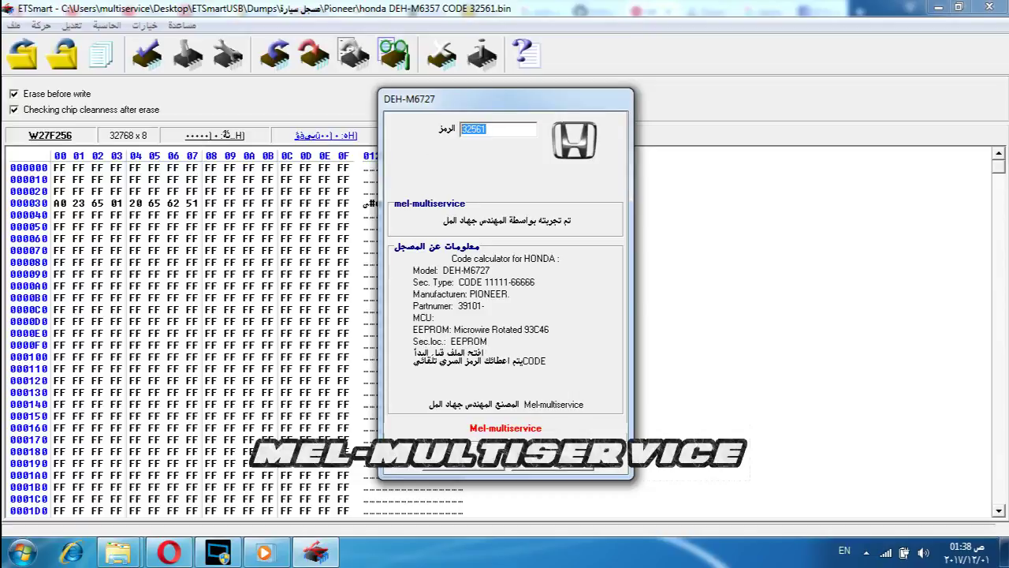
left_click(418, 424)
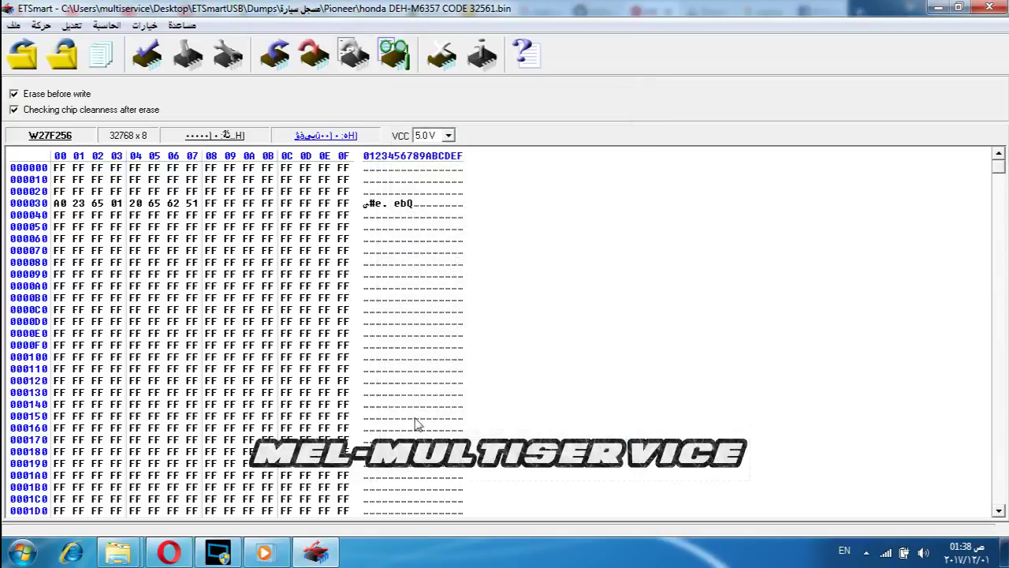
left_click(525, 50)
left_click(535, 328)
left_click(180, 25)
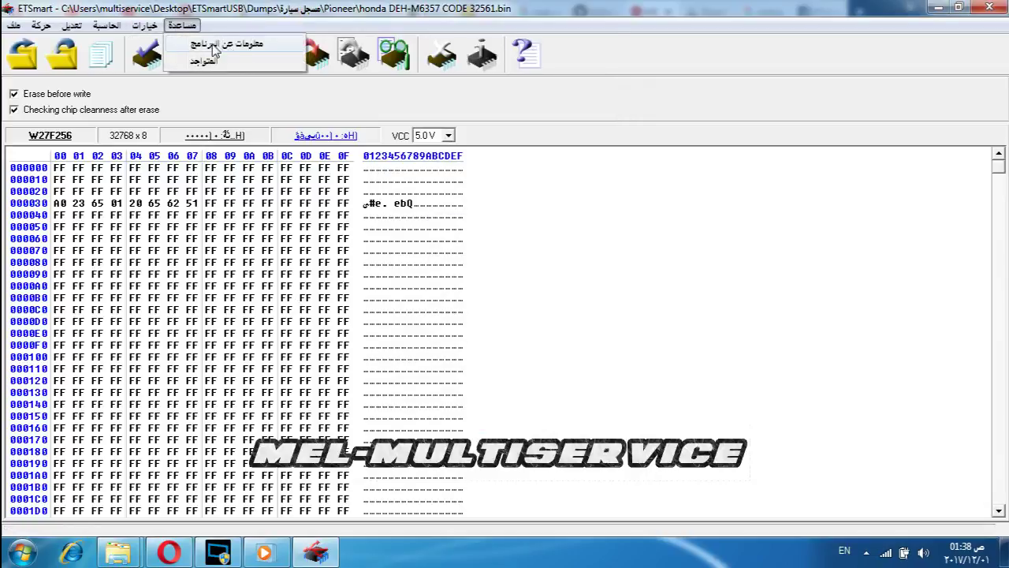
Review the available interface languages in the language selection dialog and cancel it without changing the language.
mouse_move(150, 26)
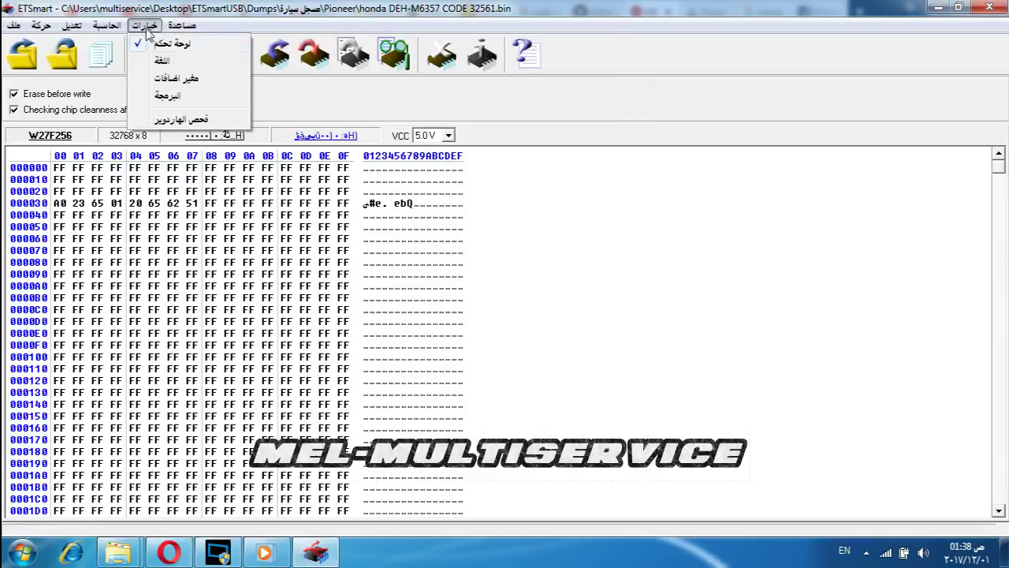
left_click(162, 61)
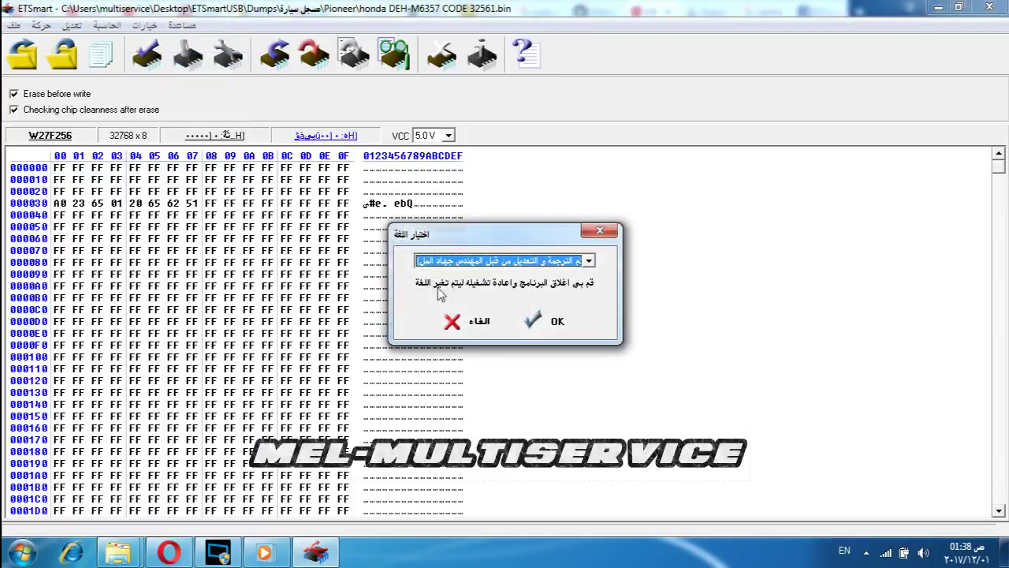
left_click(589, 261)
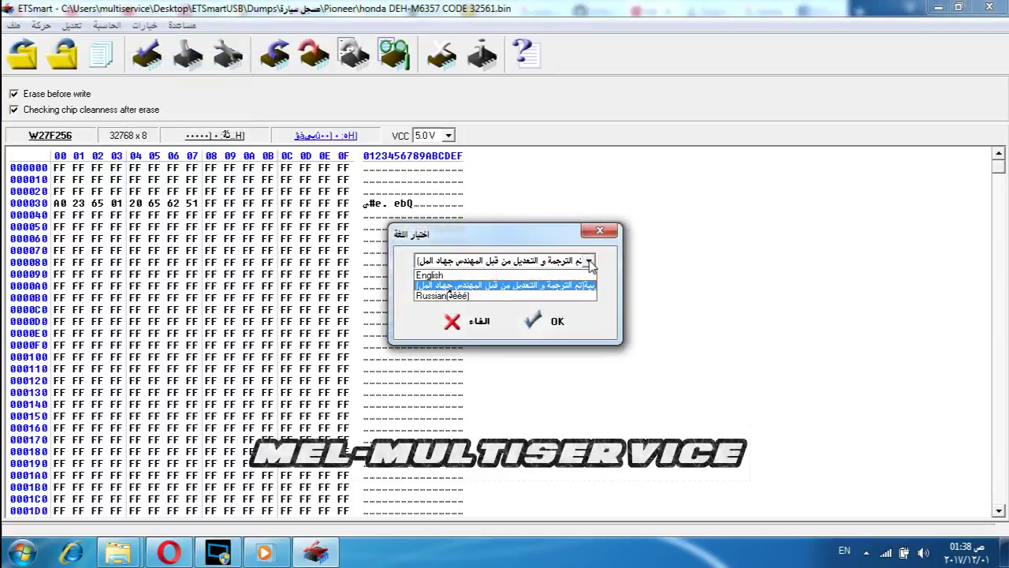
left_click(588, 265)
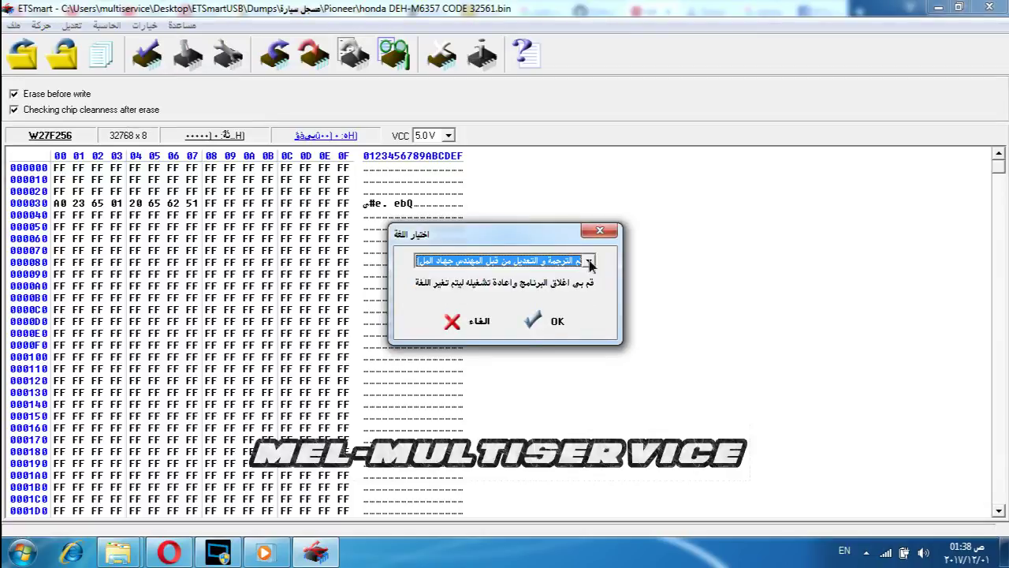
left_click(463, 328)
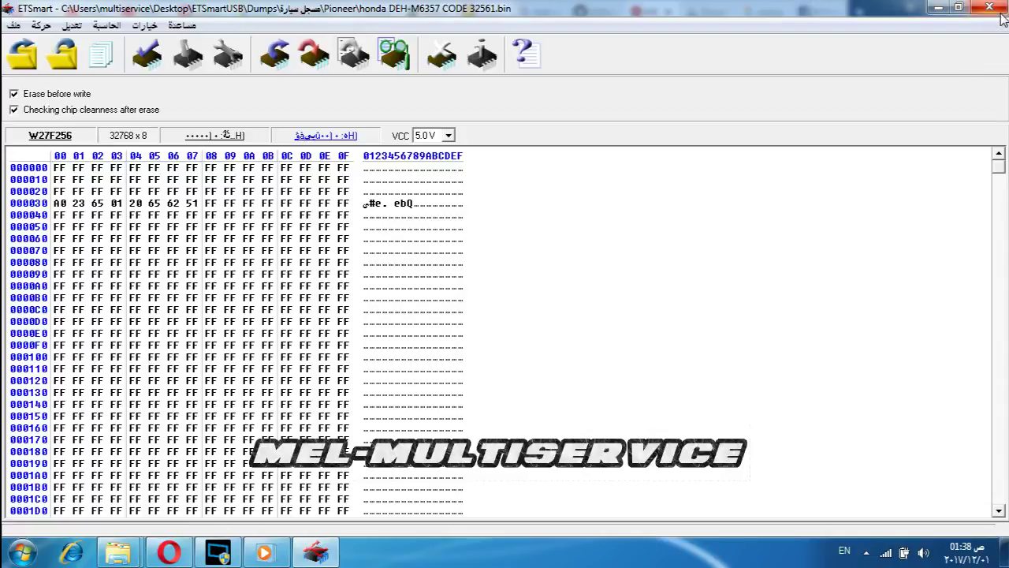
mouse_move(282, 556)
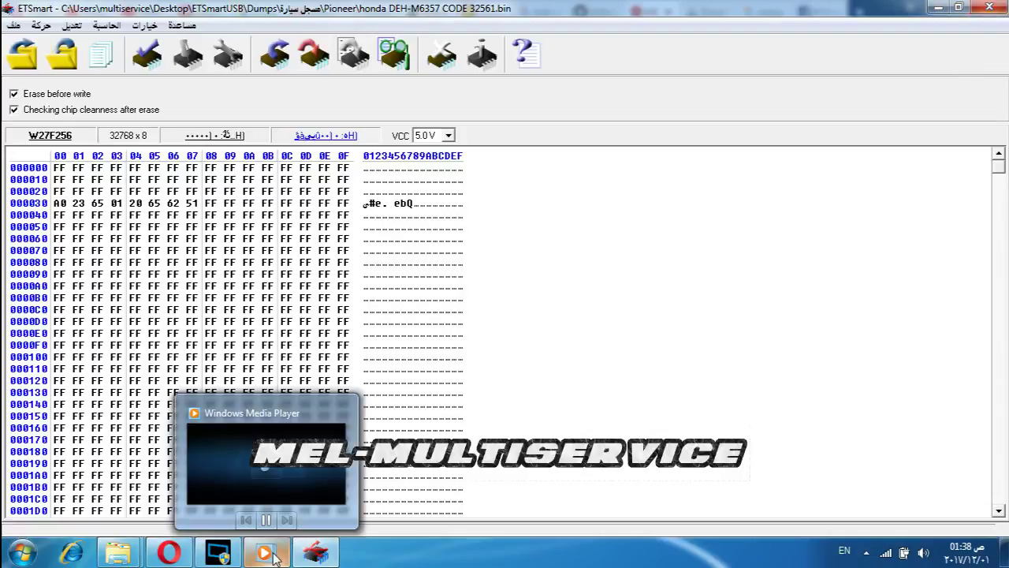
left_click(218, 552)
left_click(362, 47)
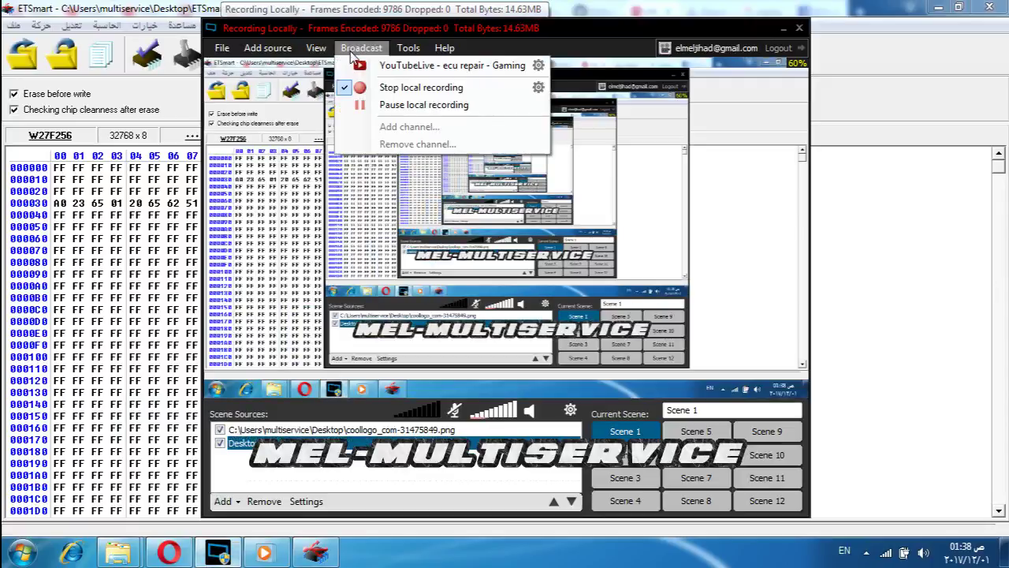